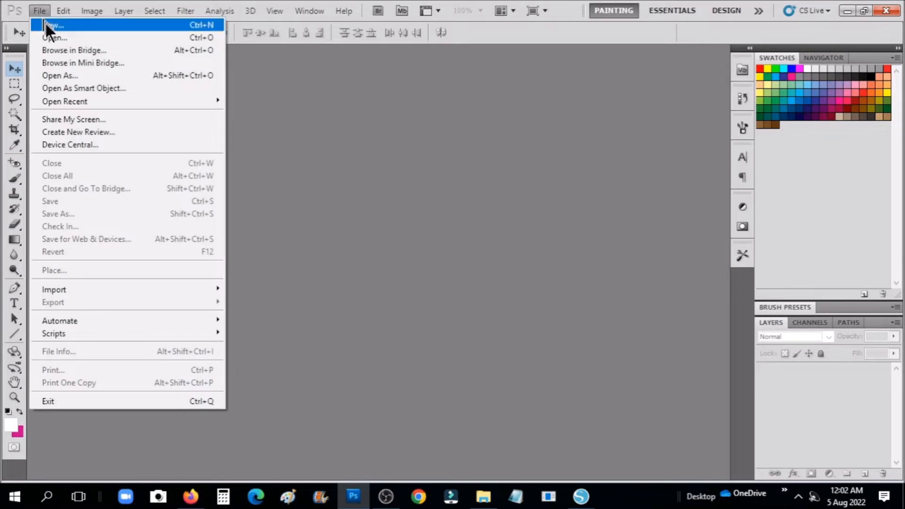
- Create an 8 × 6 inch RGB document at 150 pixels/inch and fill its background with near-black #010101
left_click(48, 24)
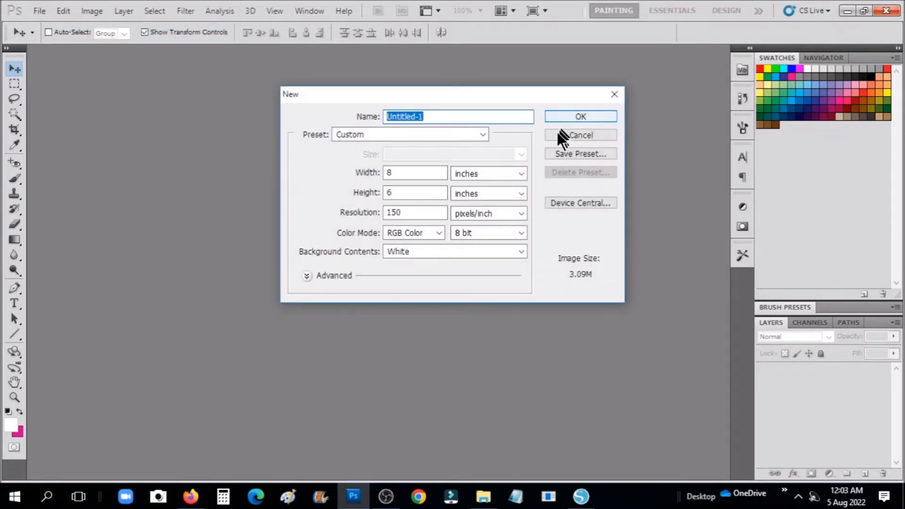
left_click(571, 116)
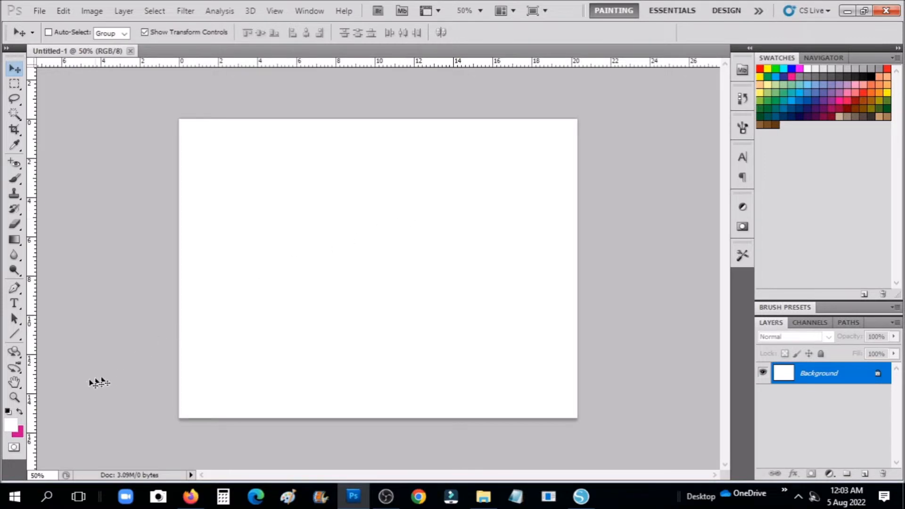
left_click(16, 424)
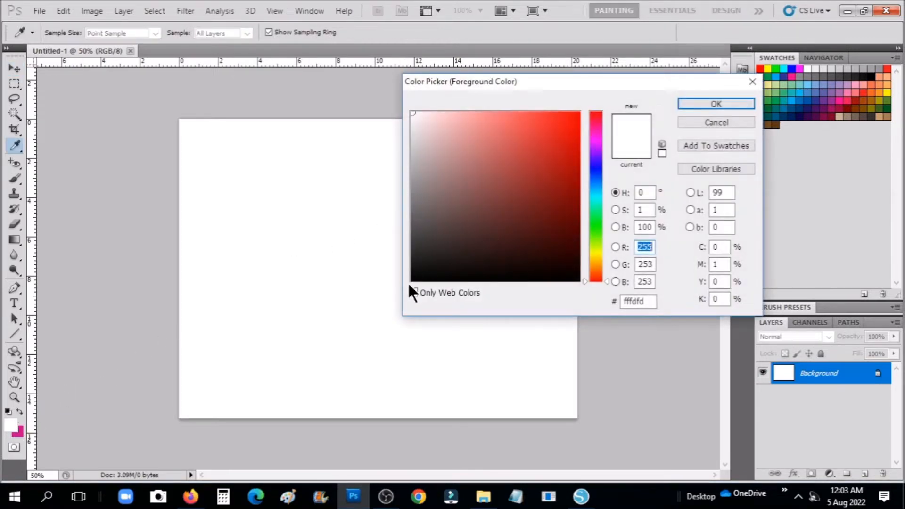
left_click(412, 281)
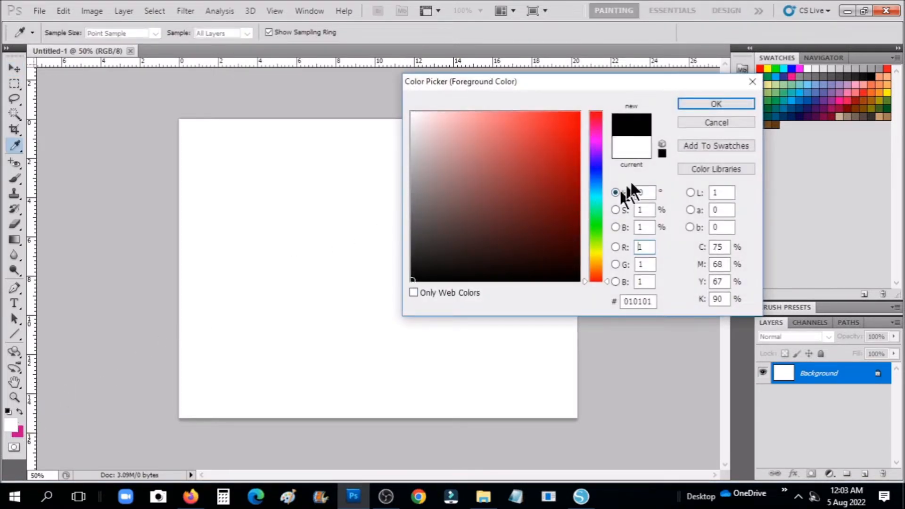
left_click(700, 102)
key("v")
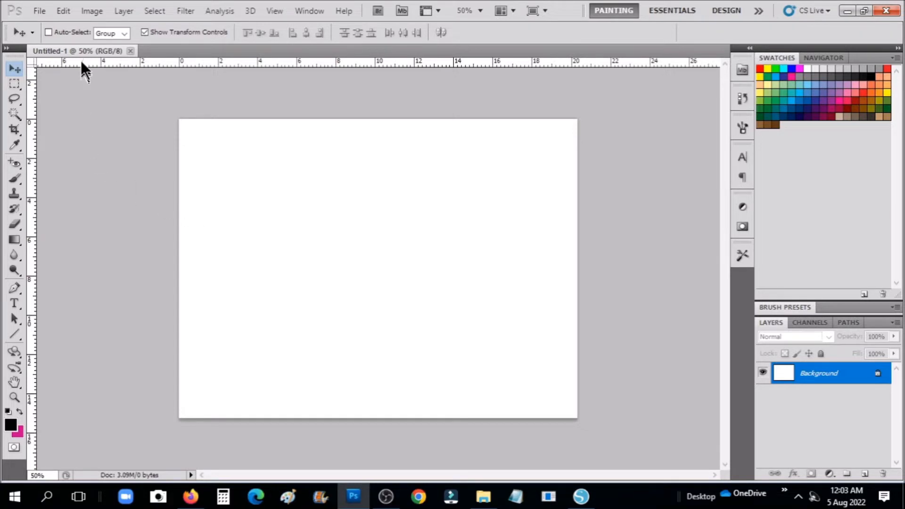
left_click(64, 11)
left_click(100, 196)
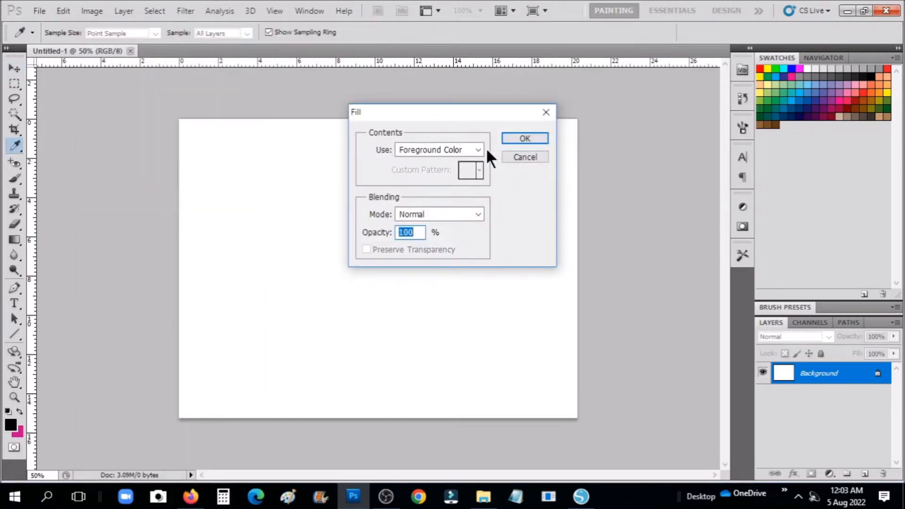
left_click(517, 137)
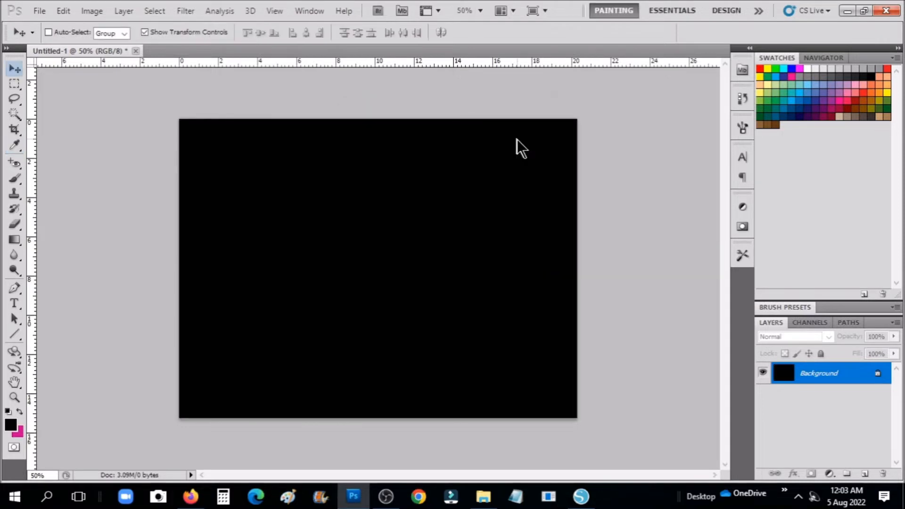
- Add the text DESIGN to the canvas in 36 pt Franklin Gothic Heavy with the near-white colour #fefcfc
scroll(503, 228, "up", 1)
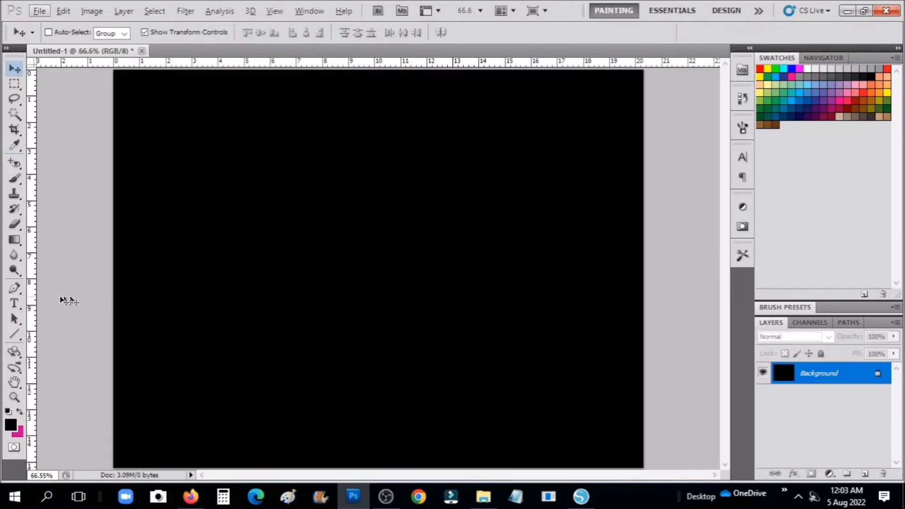
left_click(11, 304)
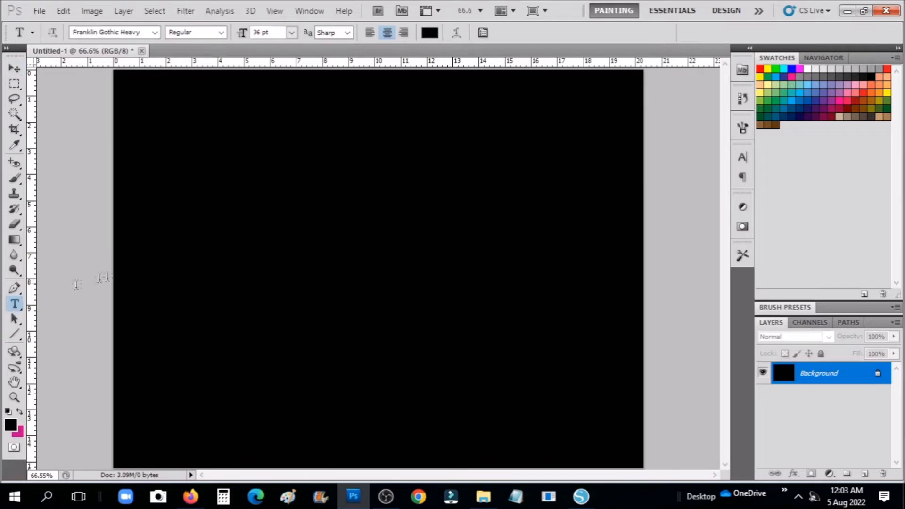
left_click(425, 32)
left_click(412, 112)
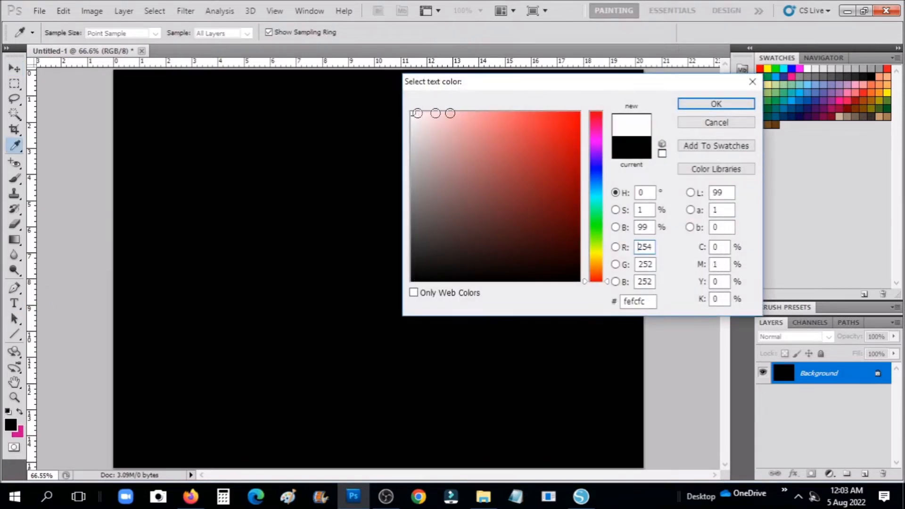
left_click(694, 104)
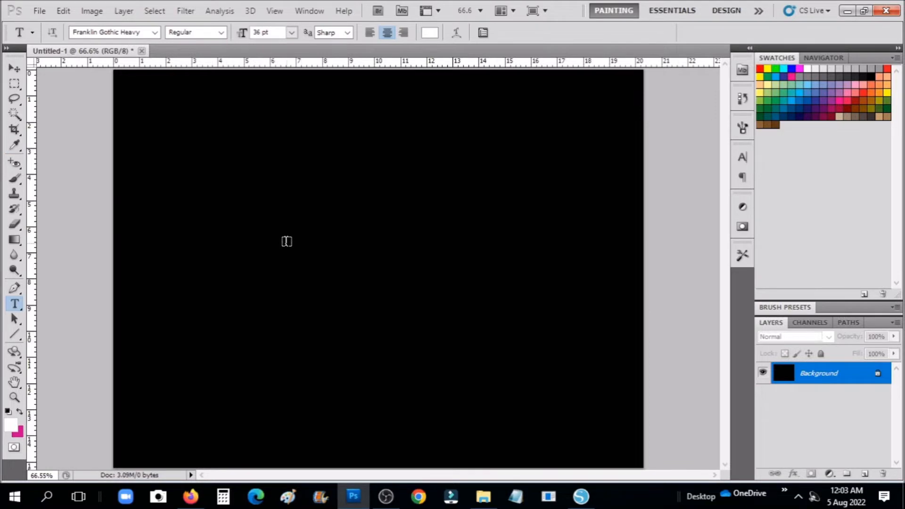
left_click(285, 242)
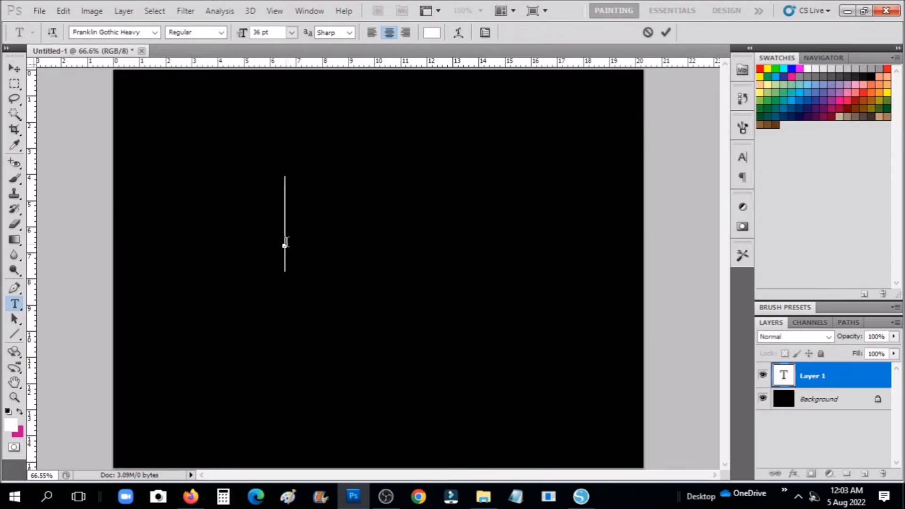
type("DESIGN")
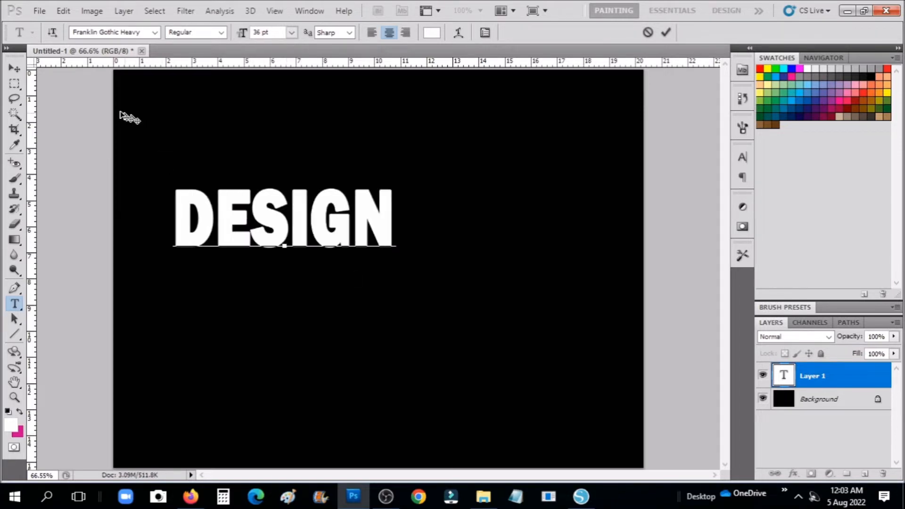
- Move the DESIGN text to the middle of the canvas and scale it to about 161% width and 85% height
left_click(14, 69)
left_click_drag(300, 231, 392, 268)
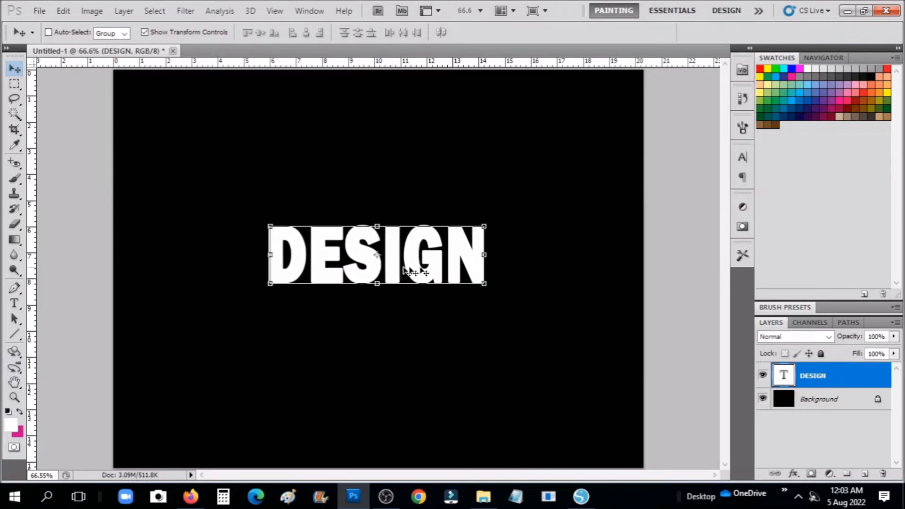
left_click_drag(486, 256, 581, 260)
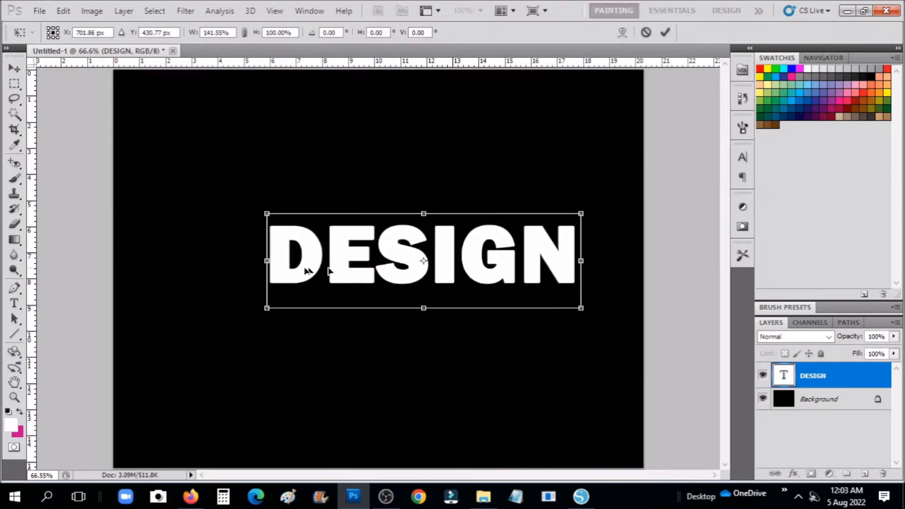
left_click_drag(267, 261, 196, 262)
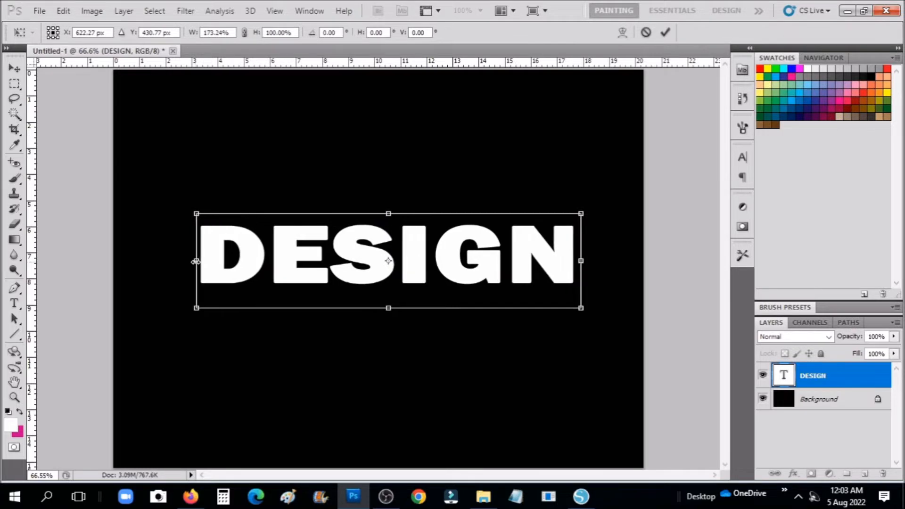
left_click_drag(389, 215, 389, 224)
left_click_drag(579, 304, 554, 307)
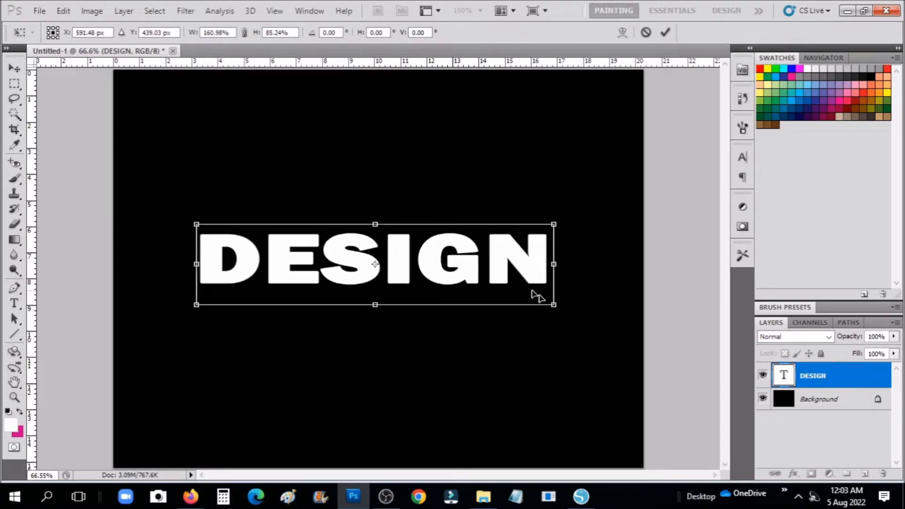
left_click_drag(468, 264, 468, 280)
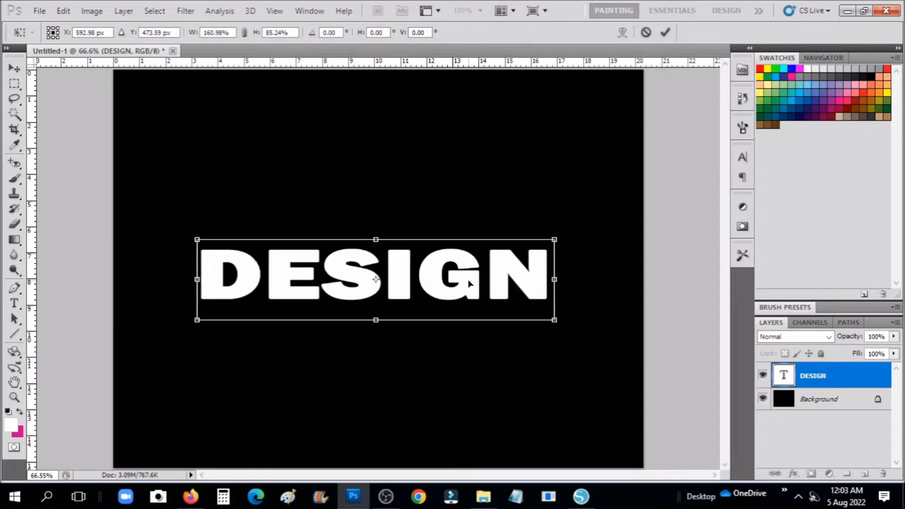
left_click(14, 67)
left_click(409, 195)
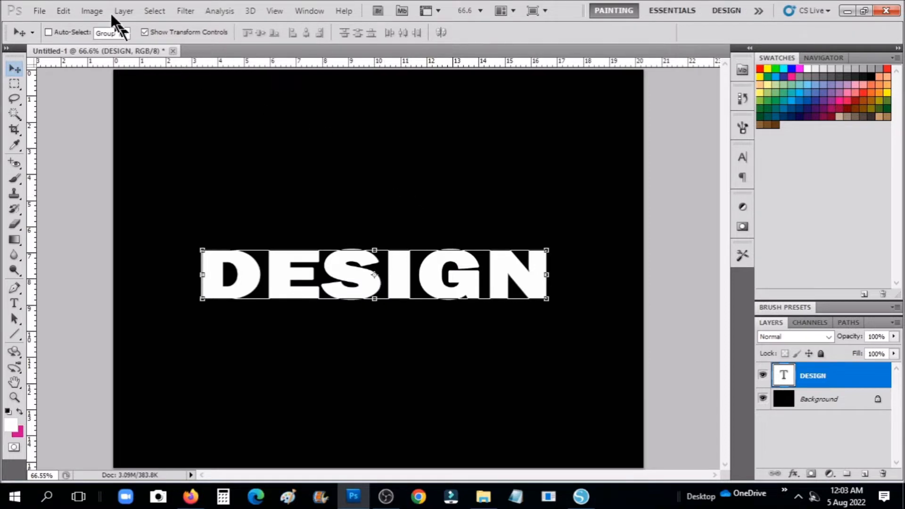
- Duplicate the DESIGN text layer and move the copy straight up until it sits just above the original
left_click(123, 7)
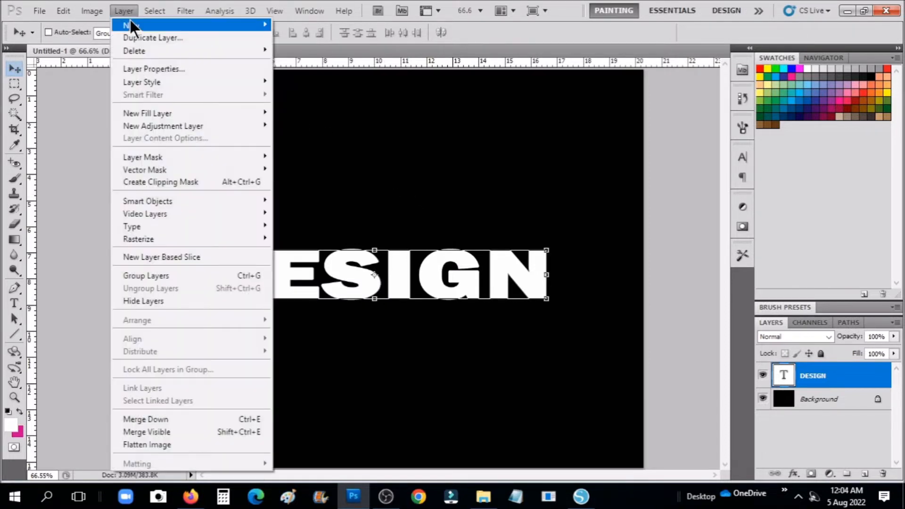
left_click(141, 37)
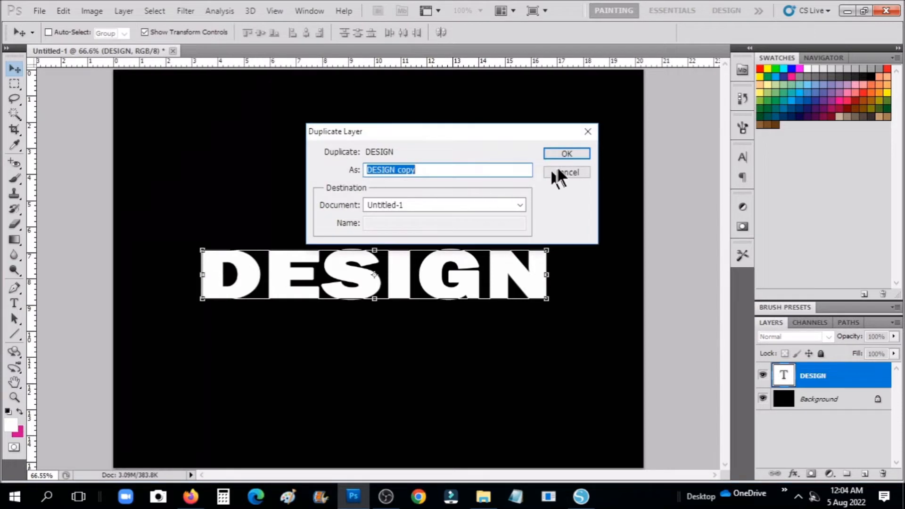
left_click(568, 154)
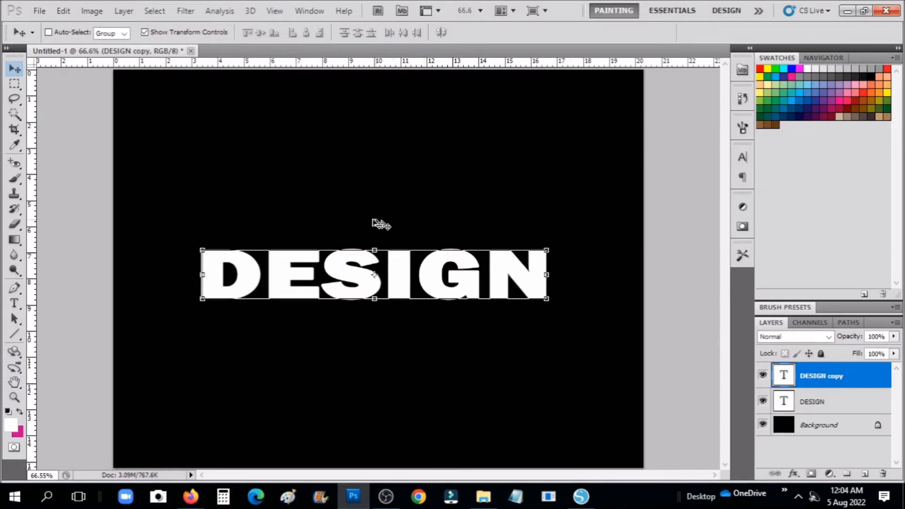
left_click(49, 31)
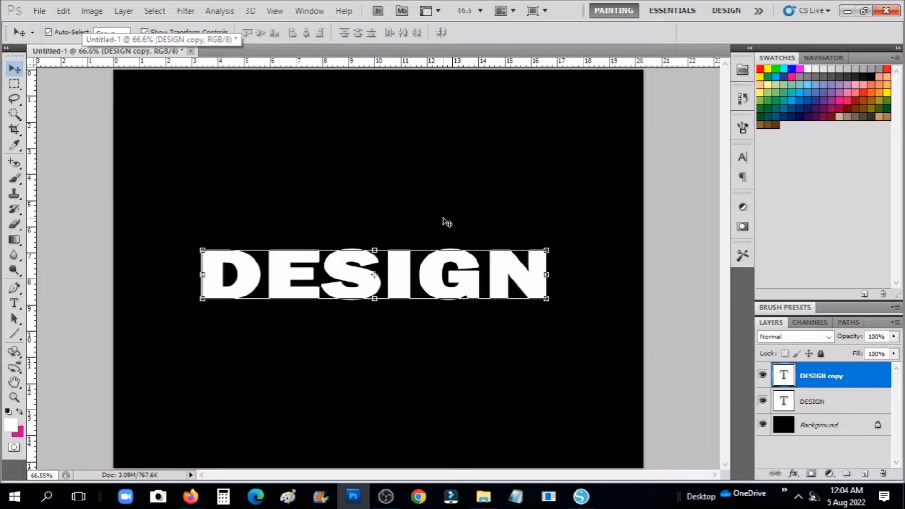
key("shift+Up")
key("shift+Up")
key("shift+Up")
key("shift+Up")
key("shift+Up")
key("shift+Up")
key("shift+Up")
key("shift+Up")
key("shift+Up")
key("shift+Up")
key("shift+Up")
key("shift+Up")
key("shift+Up")
key("shift+Up")
key("shift+Up")
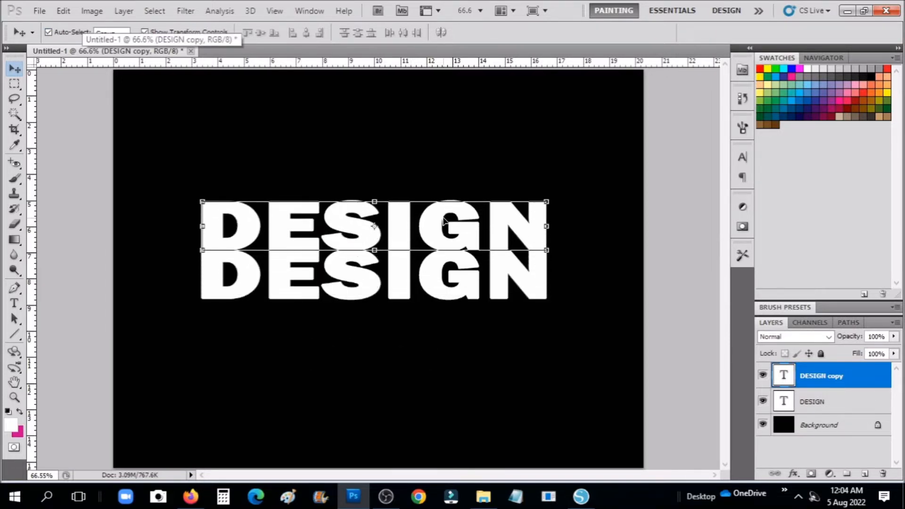
key("shift+Up")
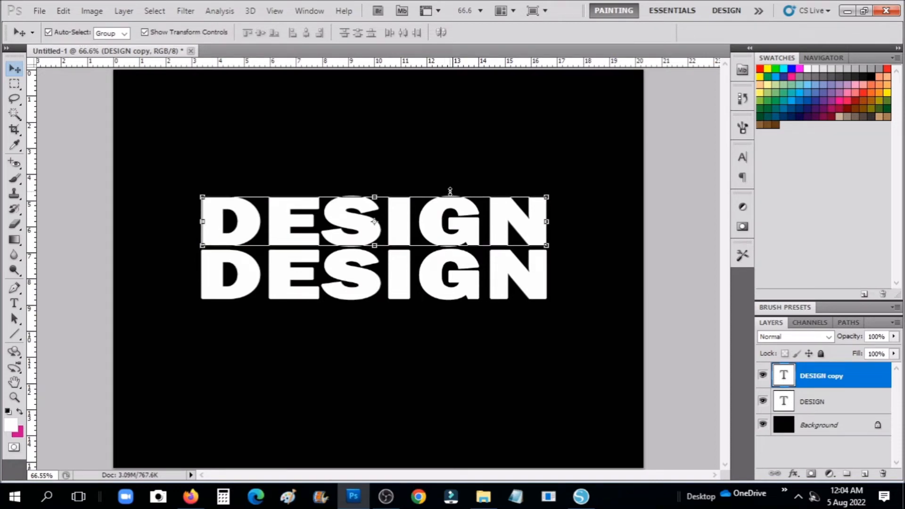
- Turn the upper DESIGN copy into an outline with 0% fill opacity and a 3 px stroke in near-white #f9fdfd
left_click(796, 473)
left_click(818, 315)
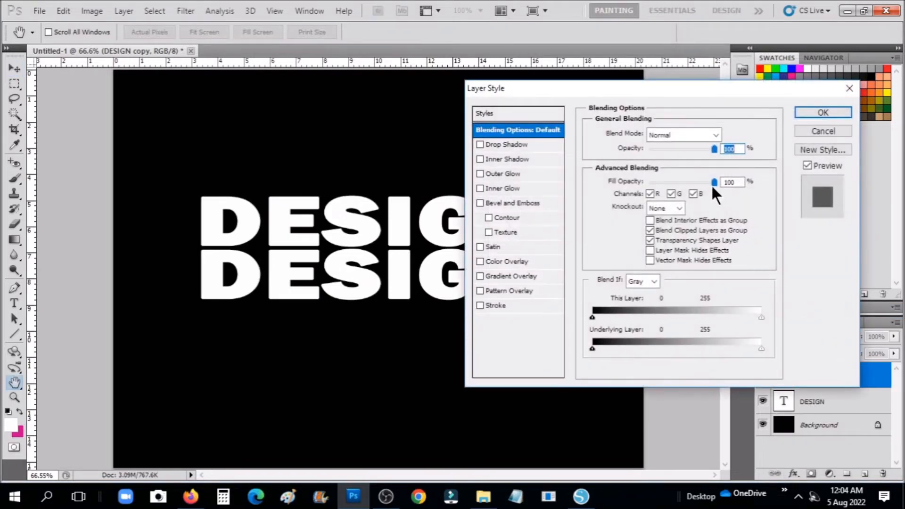
left_click_drag(713, 185, 643, 188)
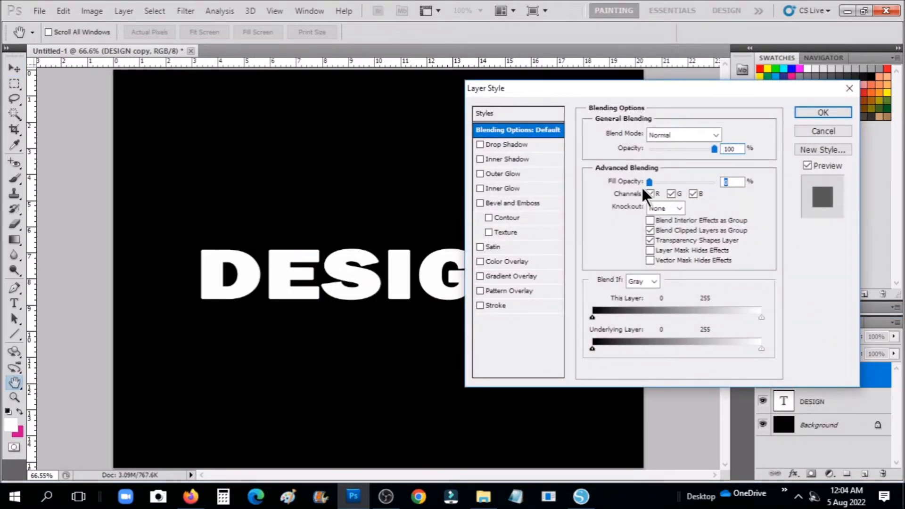
left_click(496, 306)
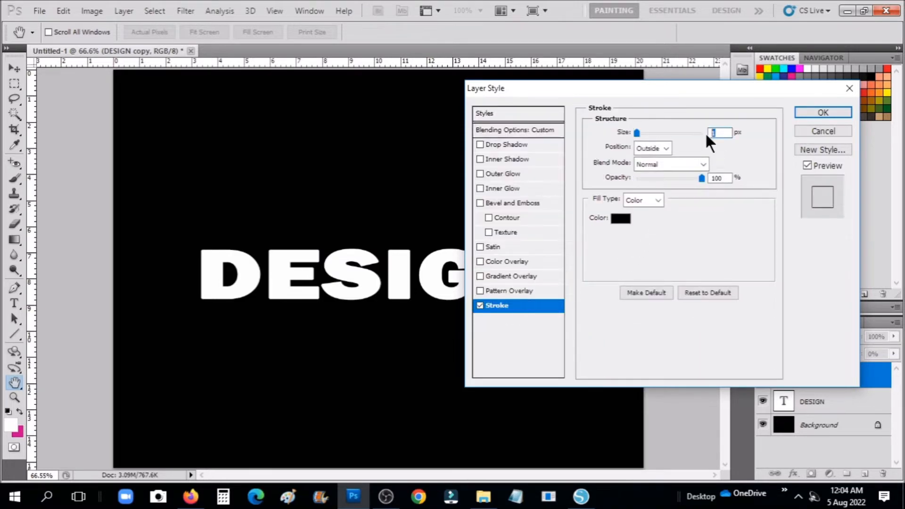
type("3")
left_click(621, 218)
left_click(414, 114)
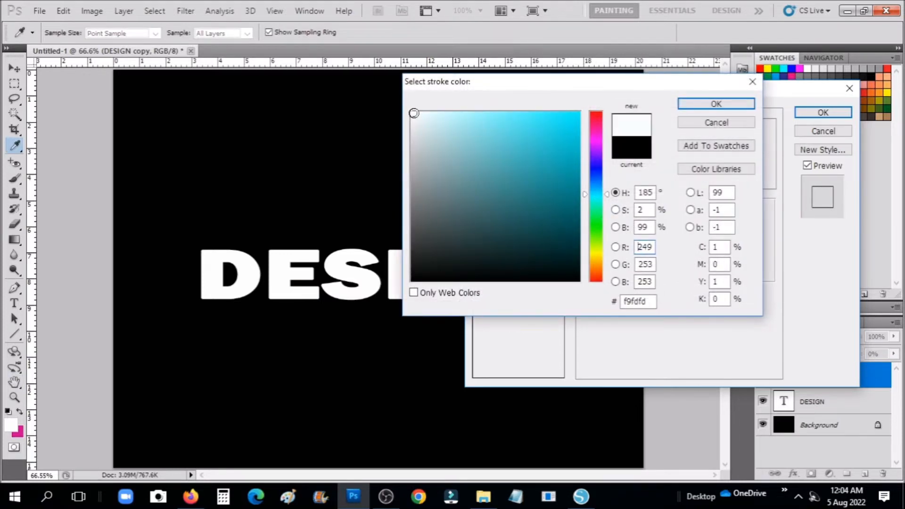
left_click(713, 105)
left_click(805, 108)
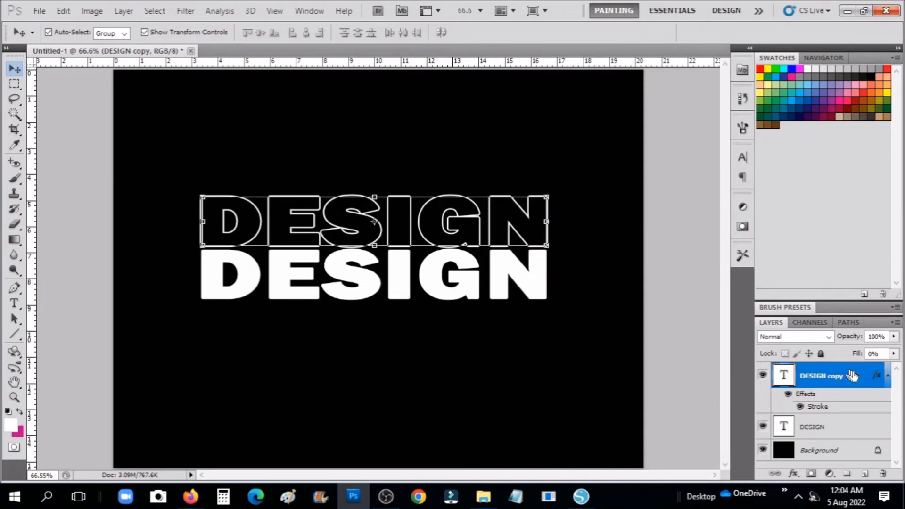
left_click(888, 376)
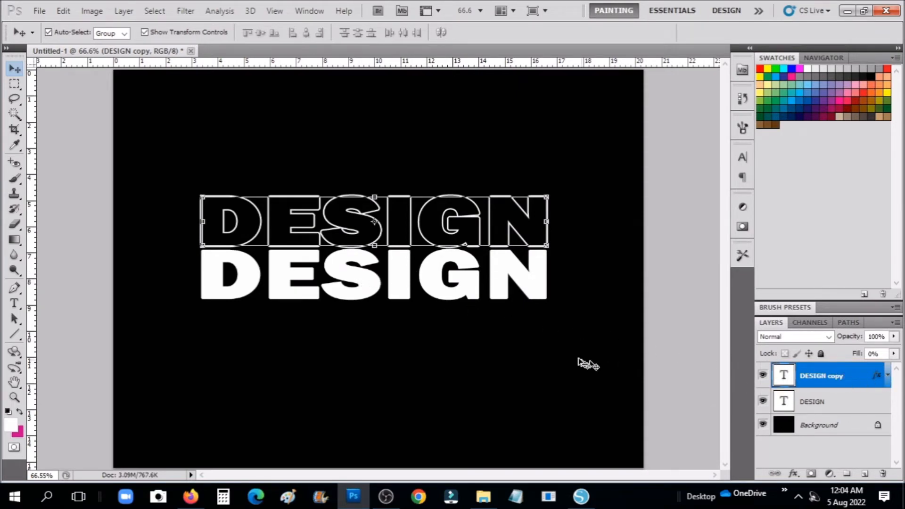
- Duplicate the outlined DESIGN layer and move the new copy straight down until it sits just below the solid white text
left_click(122, 14)
left_click(138, 36)
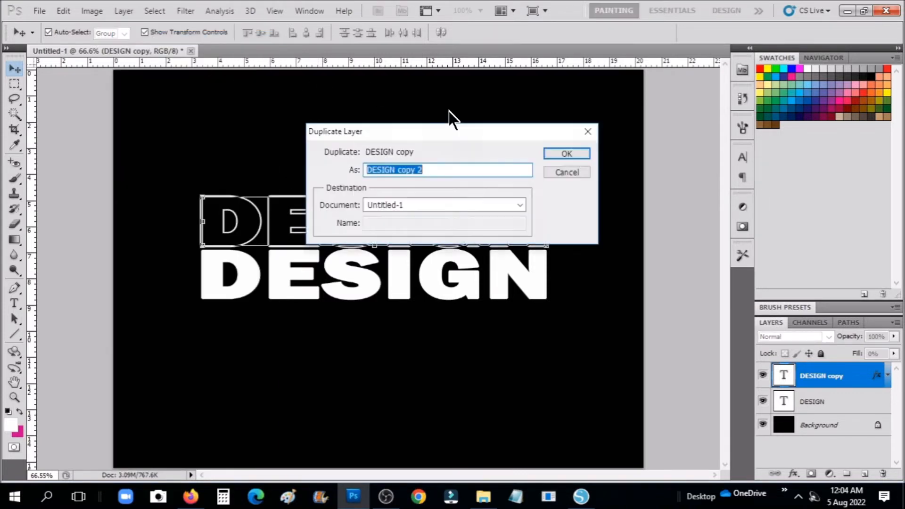
left_click(556, 157)
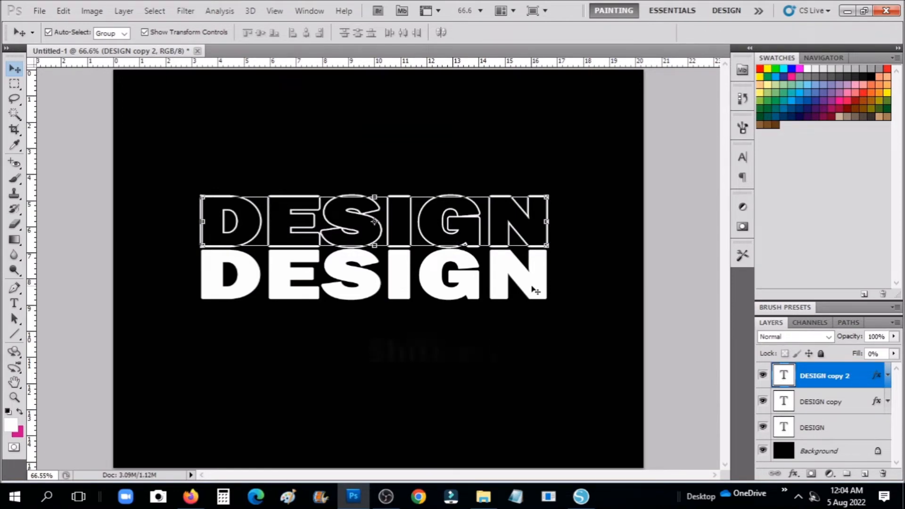
key("shift+Down")
key("shift+Down")
key("shift+Down")
key("shift+Down")
key("shift+Down")
key("shift+Down")
key("shift+Down")
key("shift+Down")
key("shift+Down")
key("shift+Down")
key("shift+Down")
key("shift+Down")
key("shift+Down")
key("shift+Down")
key("shift+Down")
key("shift+Down")
key("shift+Down")
key("shift+Down")
key("shift+Down")
key("shift+Down")
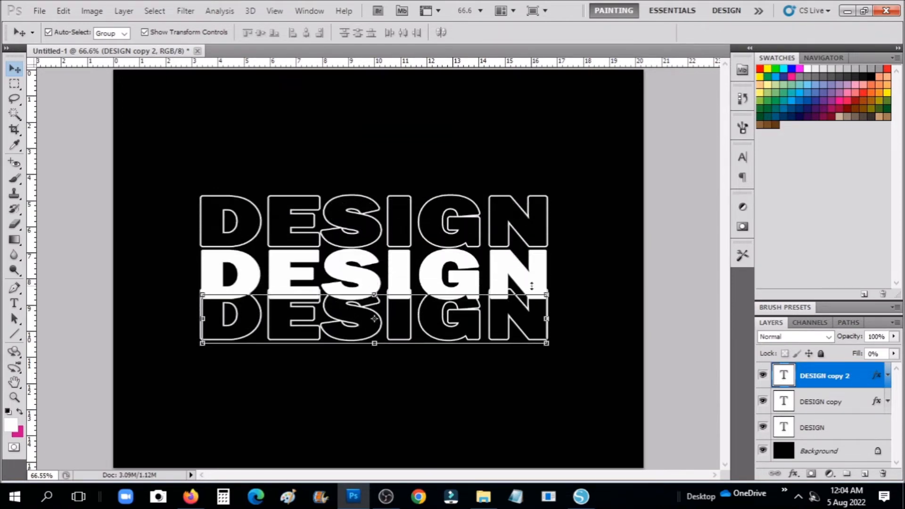
key("shift+Down")
key("shift+Down")
key("shift+Down")
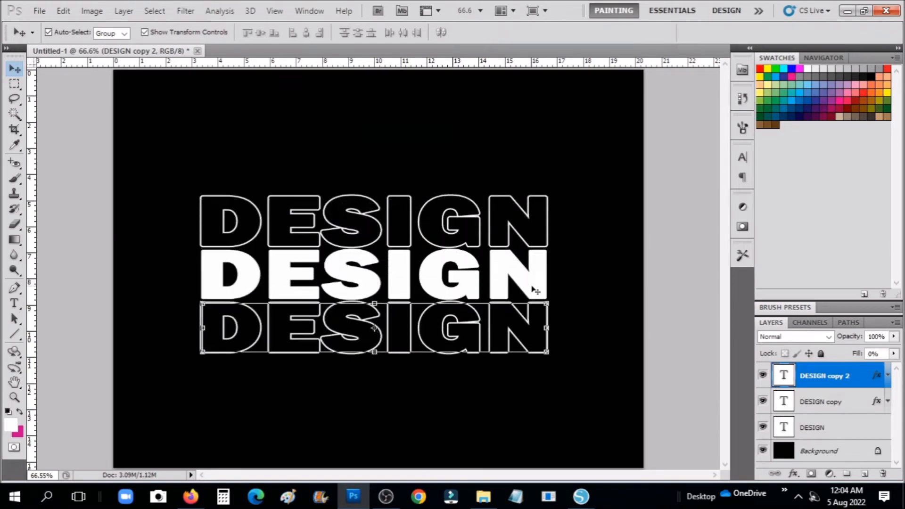
- Hide the solid white DESIGN layer and group the two outlined DESIGN layers
left_click(763, 428)
left_click_drag(140, 142, 609, 389)
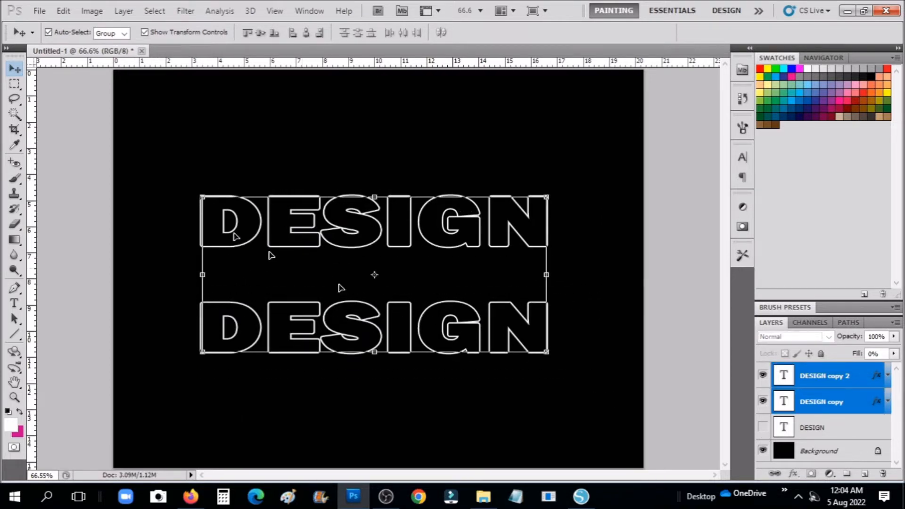
left_click(121, 12)
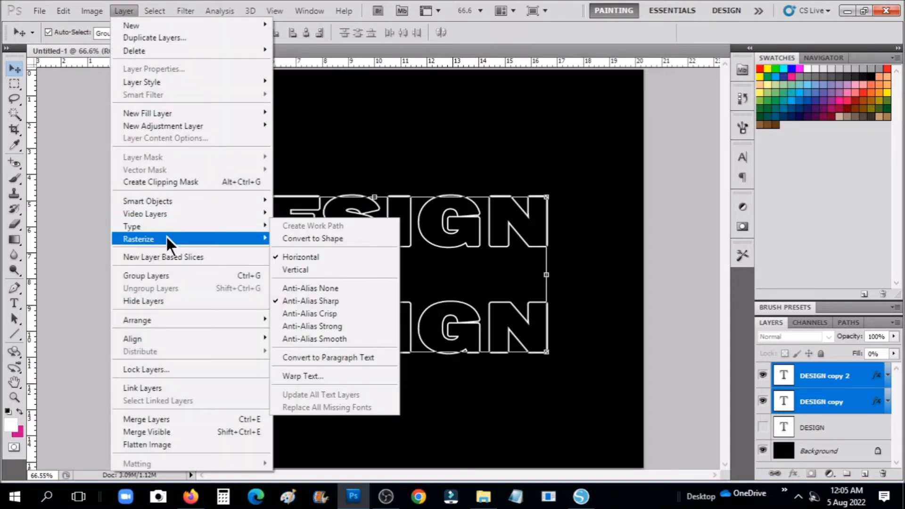
left_click(163, 276)
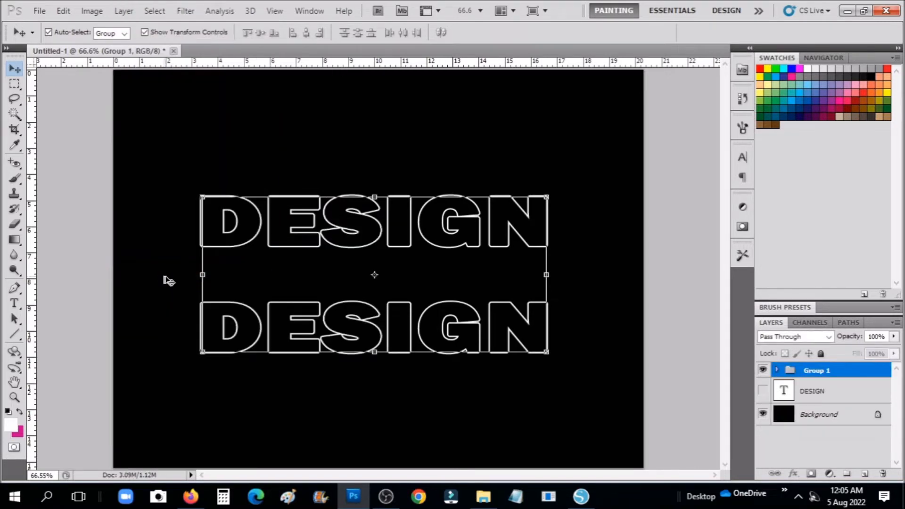
- Add a layer mask to the outline group and fade the outlines' inner edges with a soft black 195 px brush at 0% hardness
left_click(811, 474)
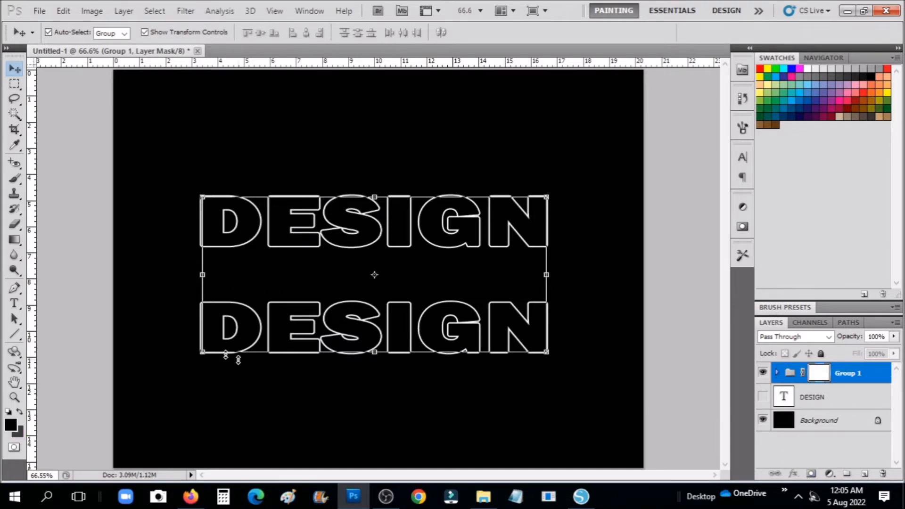
left_click(15, 177)
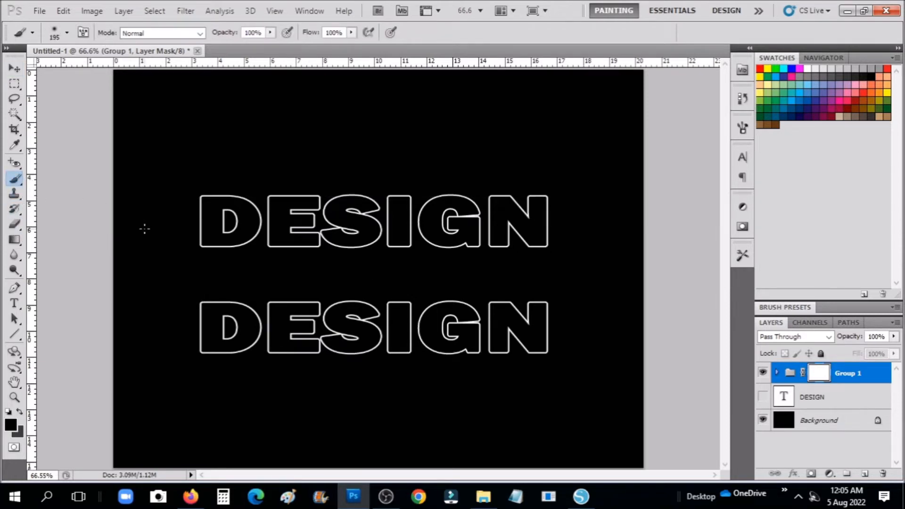
right_click(158, 253)
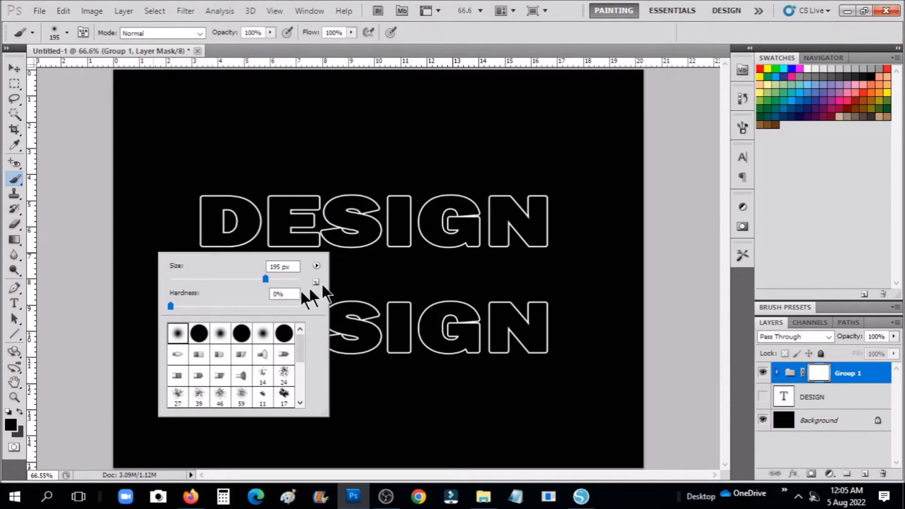
left_click(372, 272)
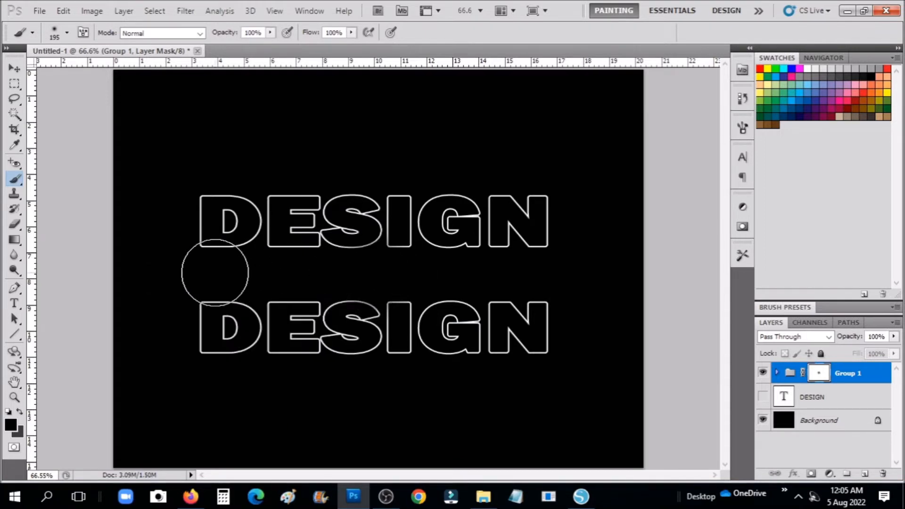
mouse_move(195, 272)
left_mouse_down()
mouse_move(238, 273)
mouse_move(183, 272)
mouse_move(561, 266)
mouse_move(438, 274)
mouse_move(485, 284)
mouse_move(396, 282)
mouse_move(328, 268)
mouse_move(196, 277)
left_mouse_up()
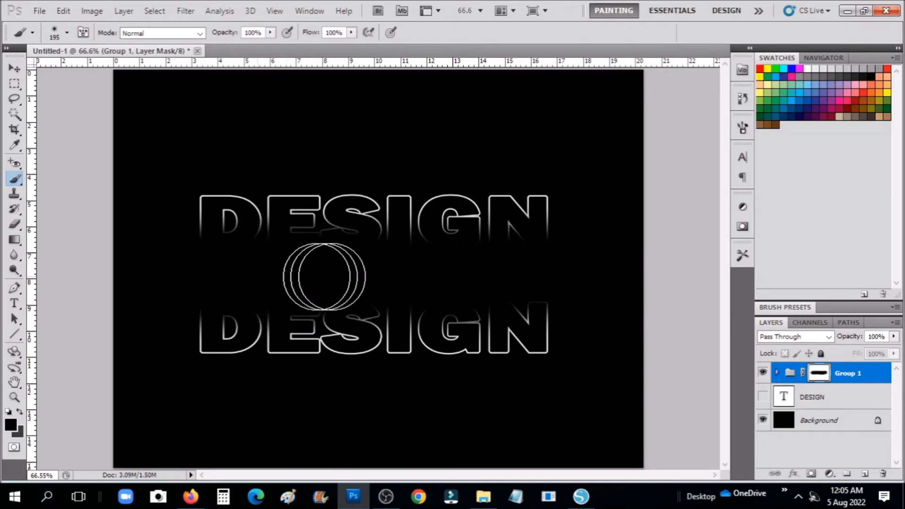
mouse_move(411, 278)
left_mouse_down()
mouse_move(554, 275)
mouse_move(434, 263)
mouse_move(191, 276)
mouse_move(174, 269)
mouse_move(191, 279)
left_mouse_up()
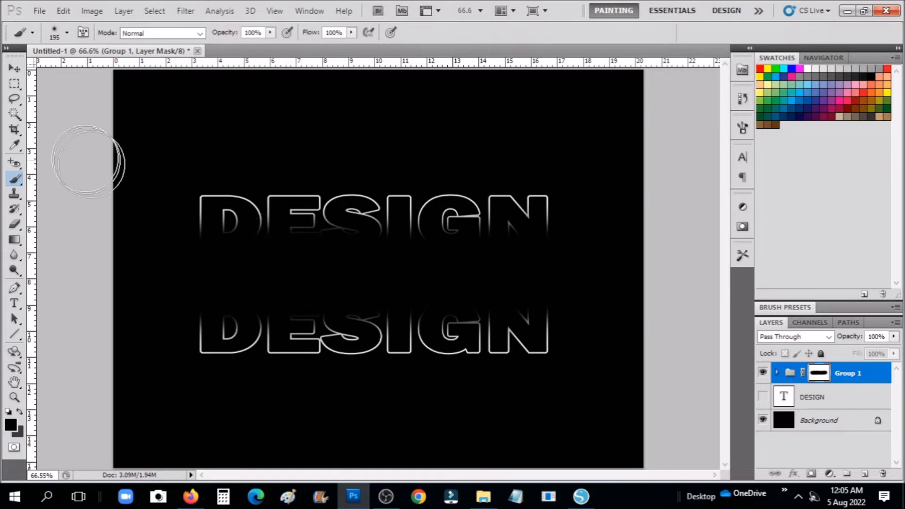
- Duplicate the masked group of outlined DESIGN text
left_click(17, 68)
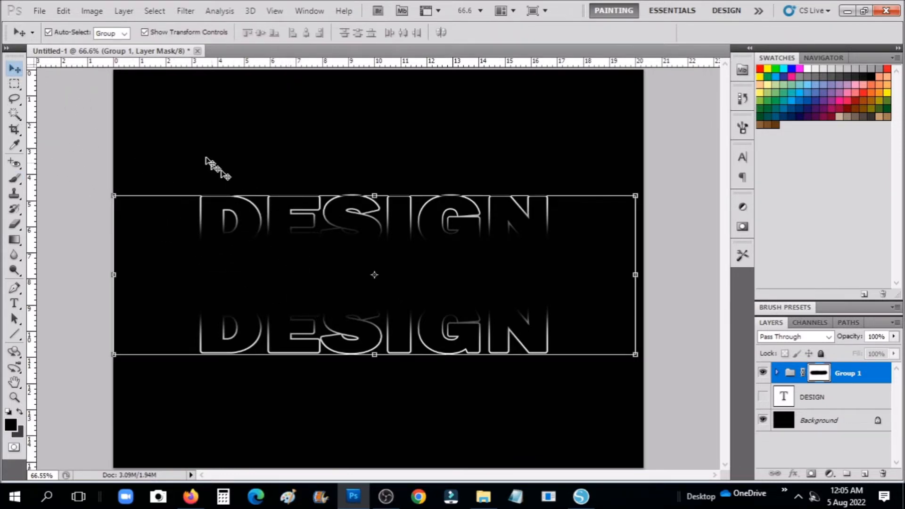
left_click(123, 11)
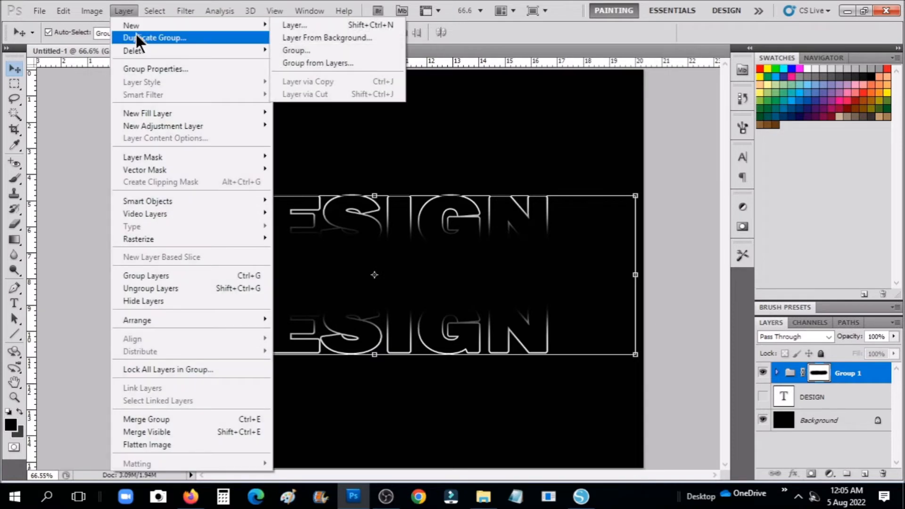
left_click(135, 38)
left_click(567, 155)
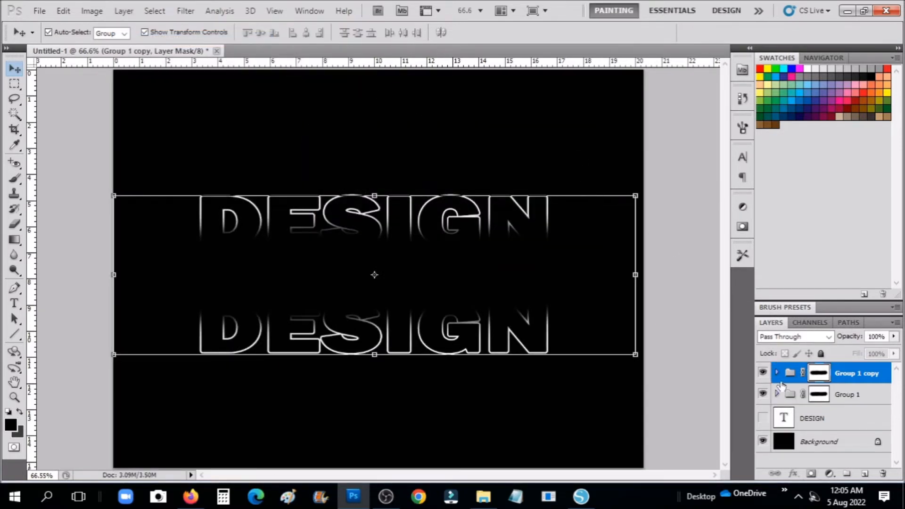
- In the duplicated group, move the lower outlined DESIGN straight down until its top edge meets the bottom edge of the original lower outline
left_click(777, 373)
left_click(824, 400)
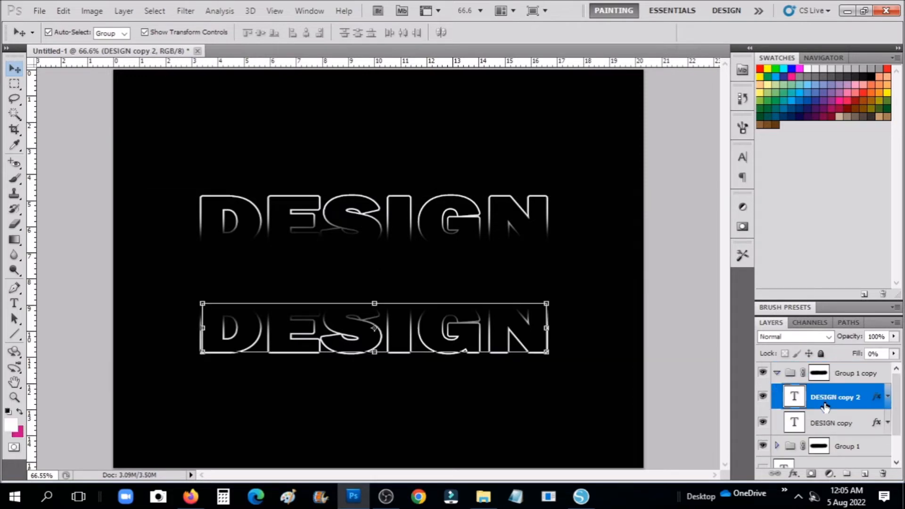
key("shift+Down")
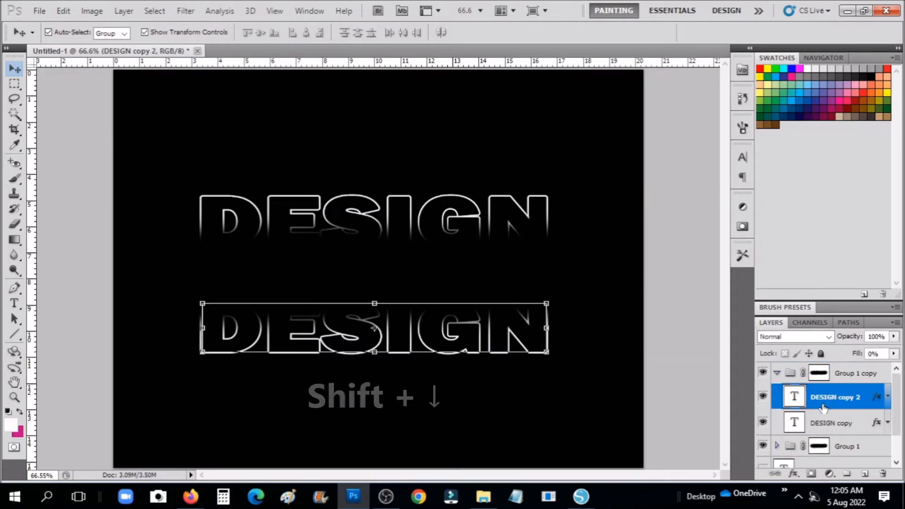
key("shift+Down")
key("shift+Down")
key("shift+Down")
key("shift+Down")
key("shift+Down")
key("shift+Down")
key("shift+Down")
key("shift+Down")
key("shift+Down")
key("shift+Down")
key("shift+Down")
key("shift+Down")
key("shift+Down")
key("shift+Down")
key("shift+Down")
key("shift+Down")
key("shift+Down")
key("shift+Down")
key("shift+Down")
key("shift+Down")
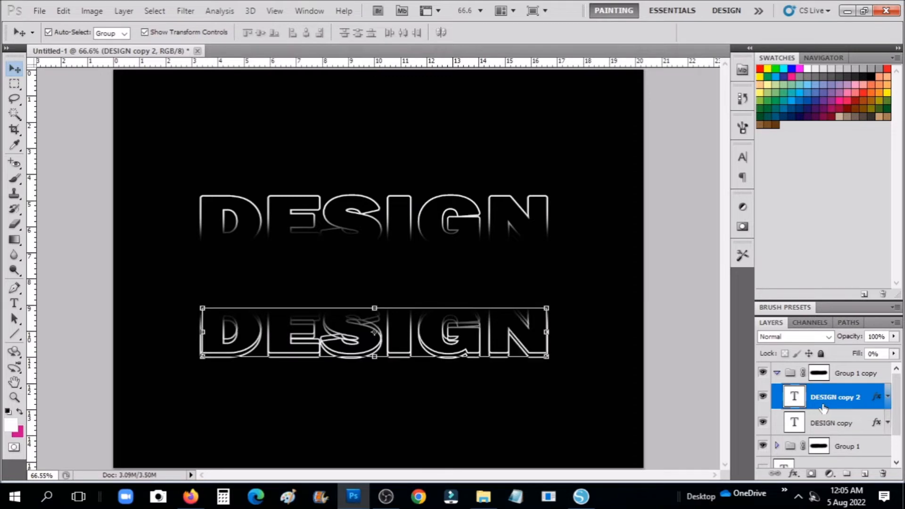
key("shift+Up")
key("shift+Up")
key("shift+Up")
key("shift+Up")
key("shift+Up")
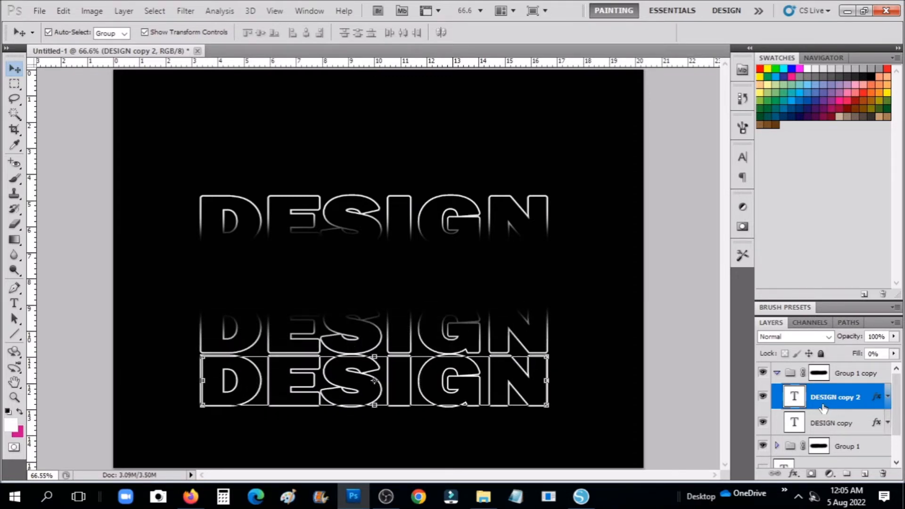
key("shift+Up")
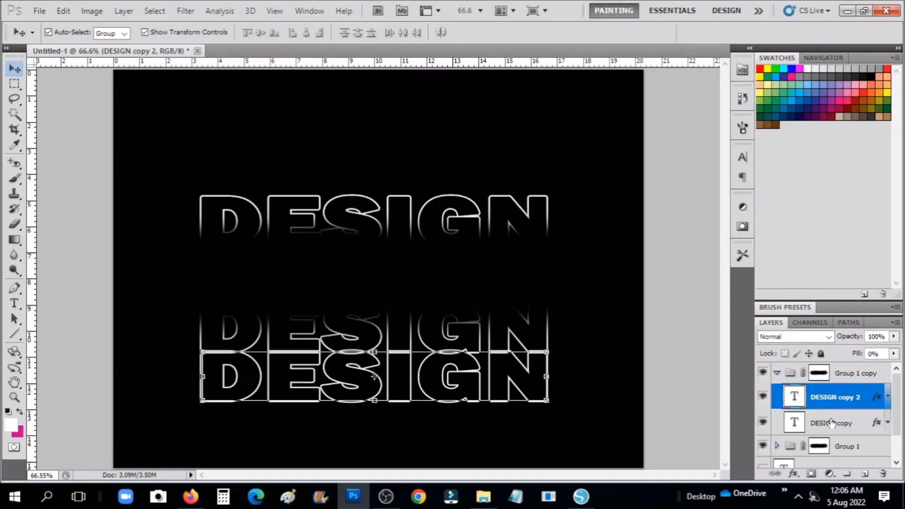
- In the duplicated group, move the upper outlined DESIGN straight up until its bottom edge meets the top edge of the original upper outline
left_click(831, 422)
key("shift+Up")
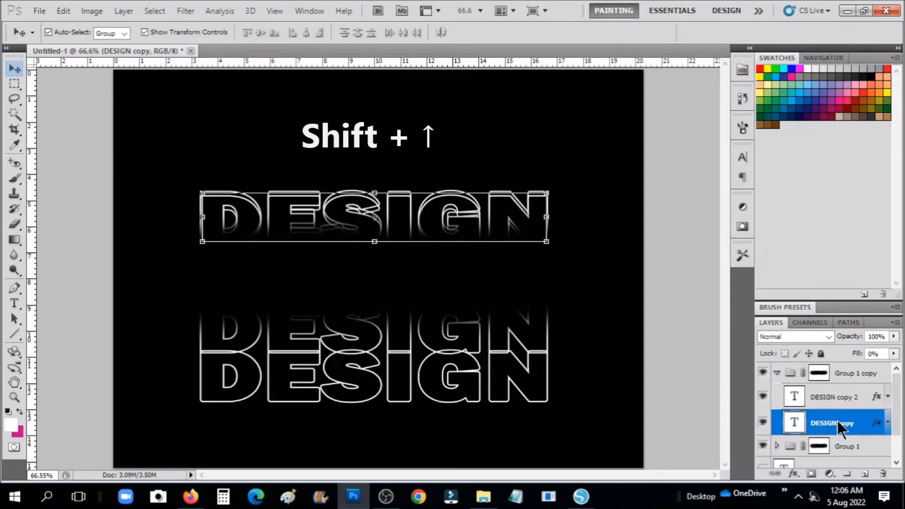
key("shift+Up")
key("shift+Up")
key("shift+Up")
key("shift+Up")
key("shift+Up")
key("shift+Up")
key("shift+Up")
key("shift+Up")
key("shift+Up")
key("shift+Up")
key("shift+Up")
key("shift+Up")
key("shift+Up")
key("shift+Up")
key("shift+Up")
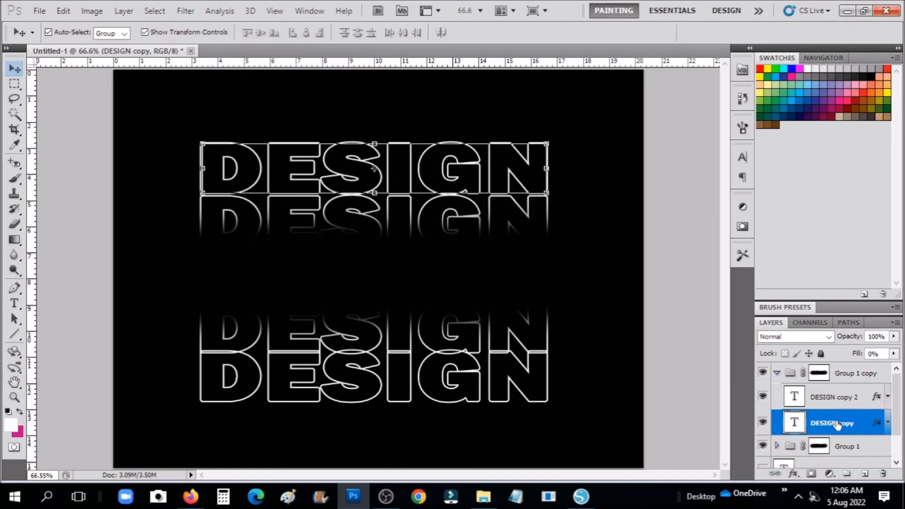
key("shift+Down")
key("shift+Up")
key("shift+Down")
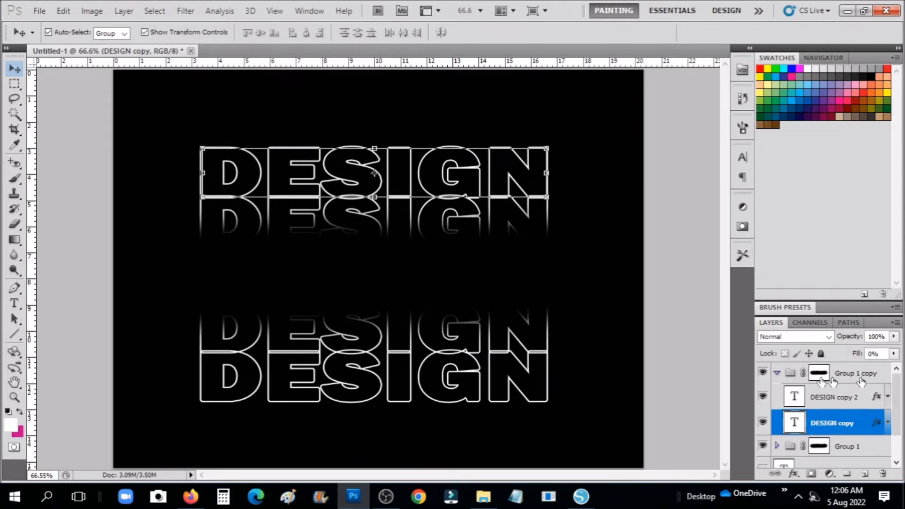
- Paint black on the duplicated group's mask to fade the inner edges of the outermost outlines, and show the solid white DESIGN layer
left_click(778, 374)
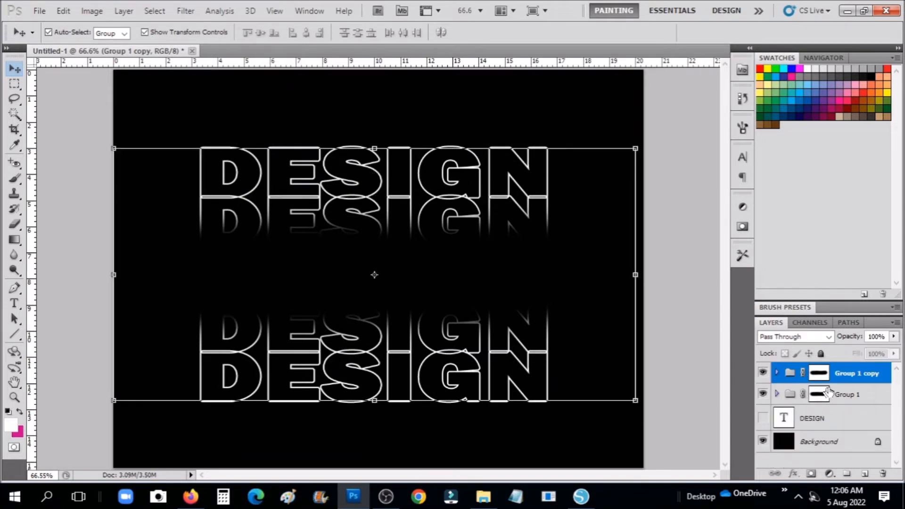
left_click(820, 374)
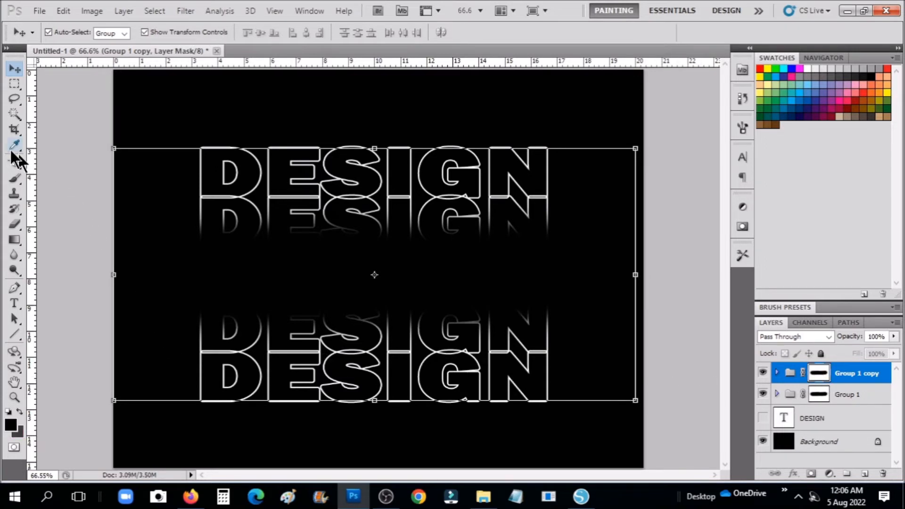
left_click(14, 178)
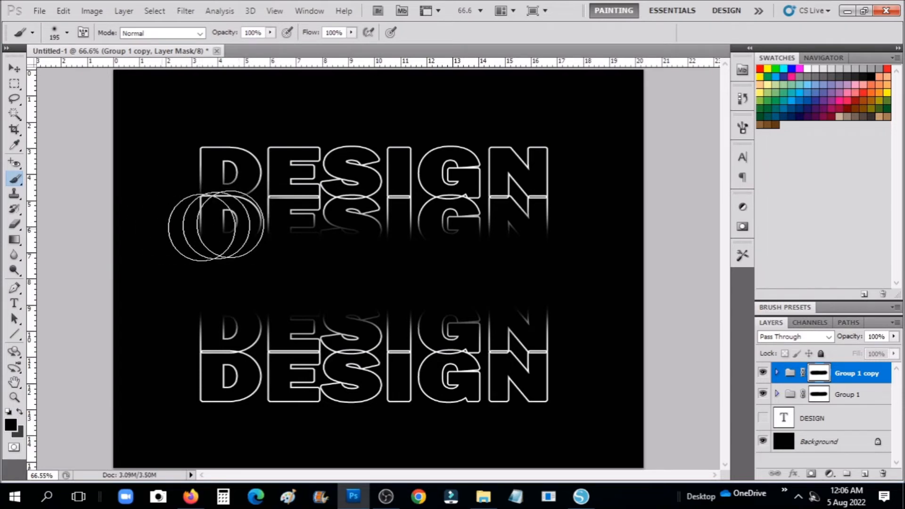
mouse_move(262, 225)
left_mouse_down()
mouse_move(368, 226)
mouse_move(357, 226)
left_mouse_up()
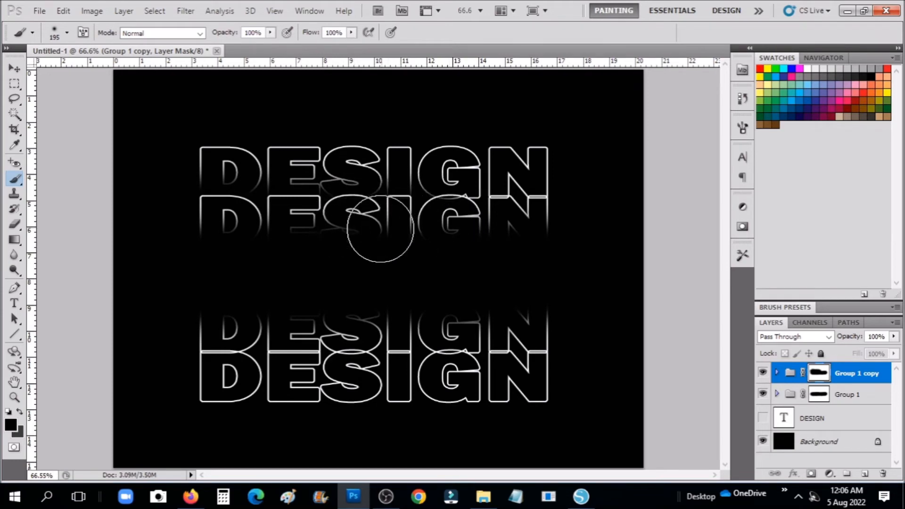
mouse_move(464, 224)
left_mouse_down()
mouse_move(550, 223)
mouse_move(493, 238)
mouse_move(486, 231)
mouse_move(515, 225)
left_mouse_up()
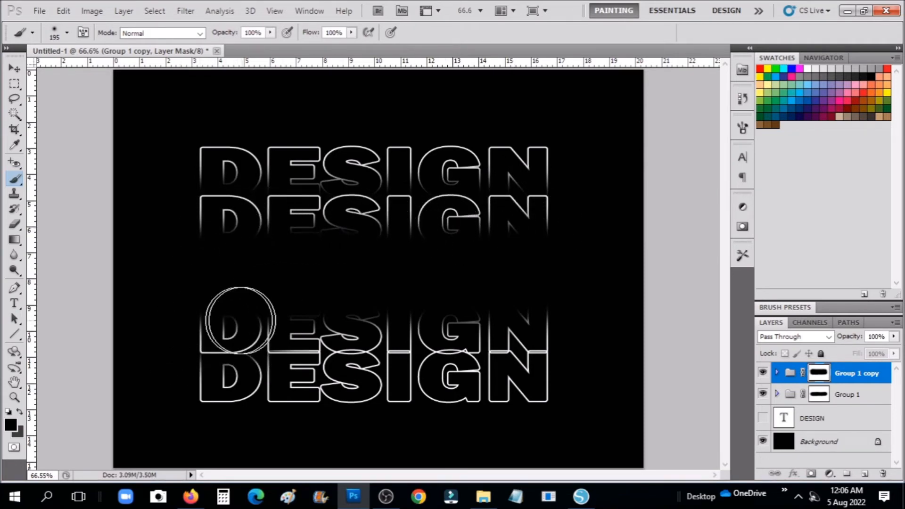
mouse_move(311, 321)
left_mouse_down()
mouse_move(369, 322)
mouse_move(305, 316)
mouse_move(405, 322)
mouse_move(384, 307)
mouse_move(416, 309)
mouse_move(390, 328)
mouse_move(401, 320)
mouse_move(467, 325)
mouse_move(394, 323)
mouse_move(465, 313)
mouse_move(455, 323)
mouse_move(521, 319)
mouse_move(541, 327)
mouse_move(475, 319)
mouse_move(525, 318)
mouse_move(427, 321)
left_mouse_up()
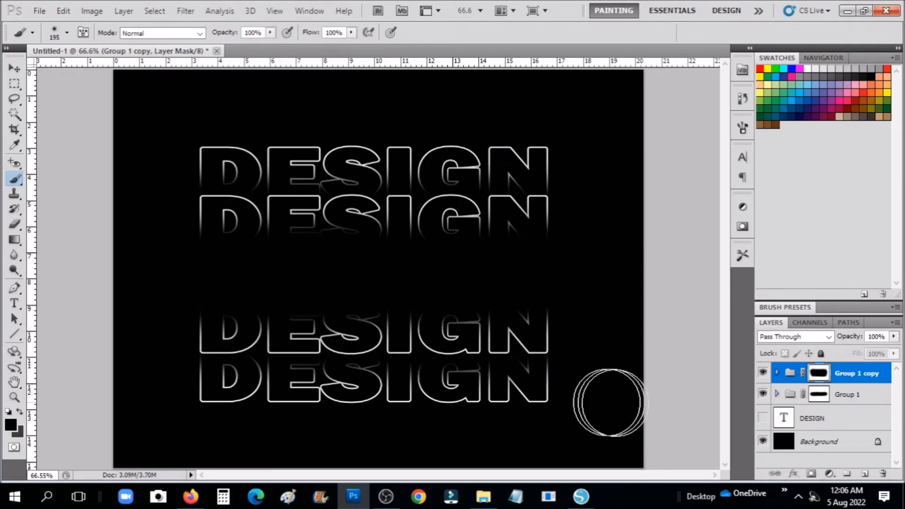
left_click(764, 419)
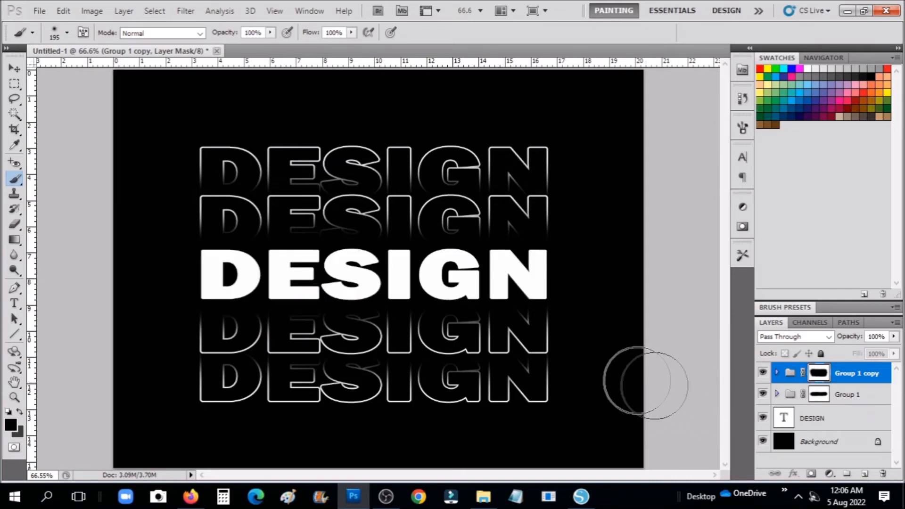
left_click(13, 73)
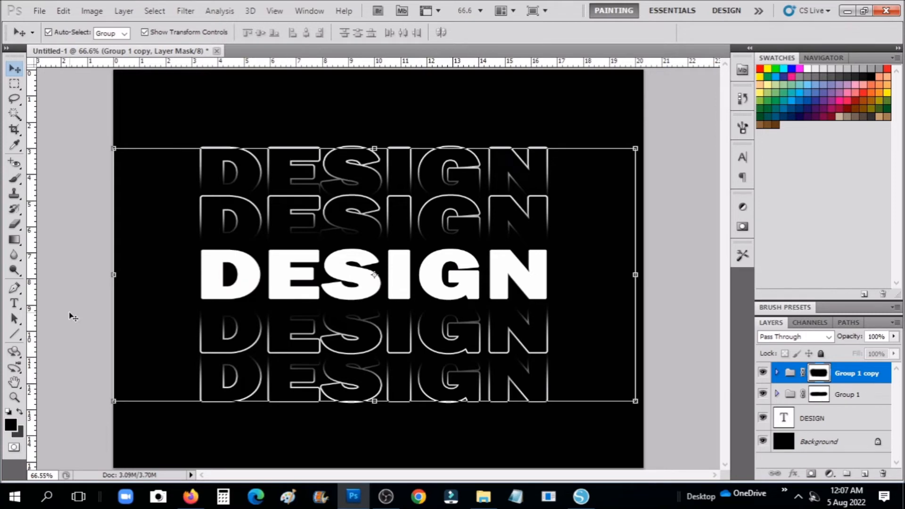
- Hide the solid white DESIGN layer and merge the two outline groups into a single layer
left_click(764, 421)
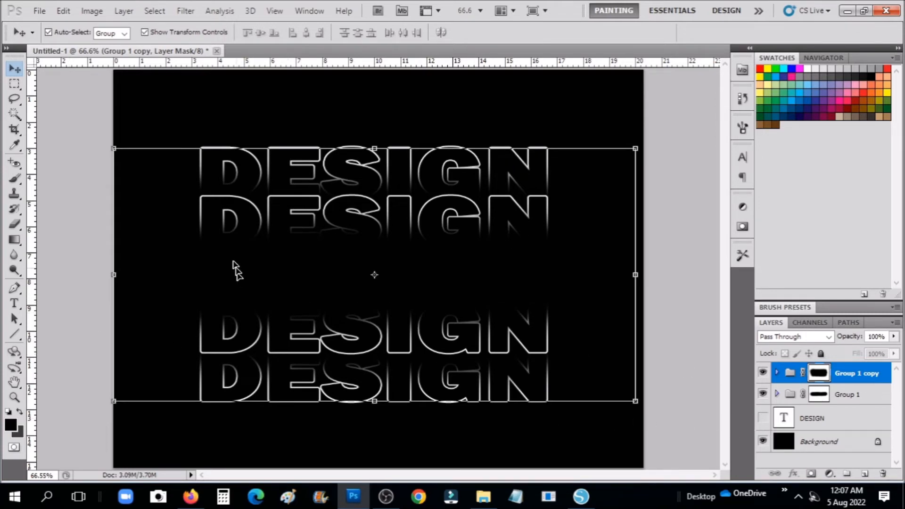
left_click_drag(119, 96, 616, 449)
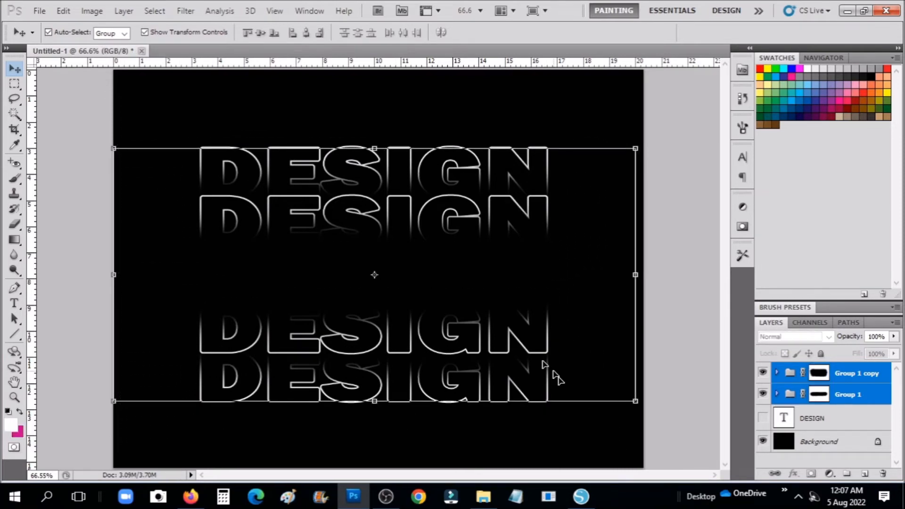
left_click(125, 10)
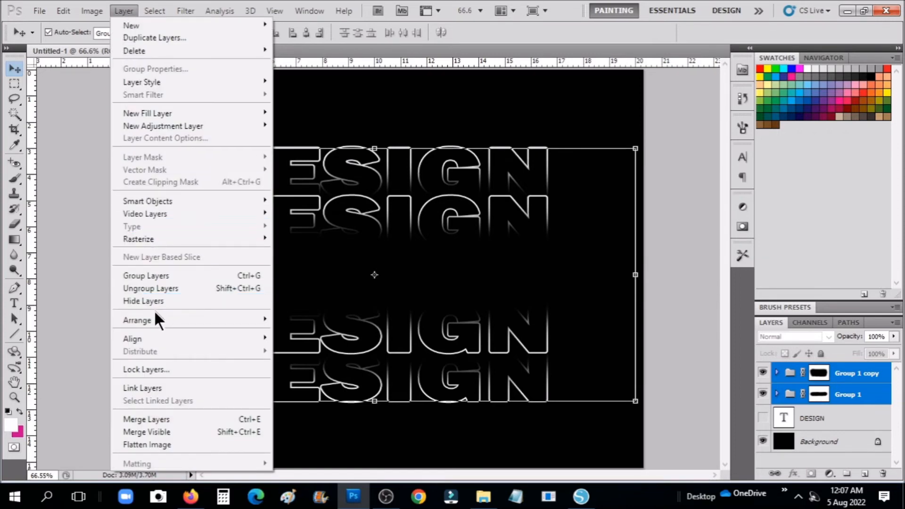
left_click(165, 419)
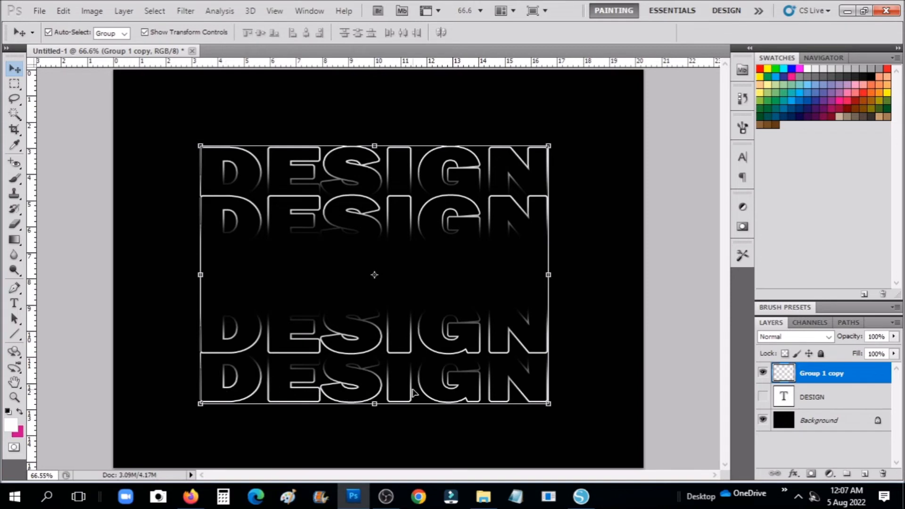
- Apply a Gradient Overlay with the Spectrum preset to the merged outlines layer
left_click(794, 473)
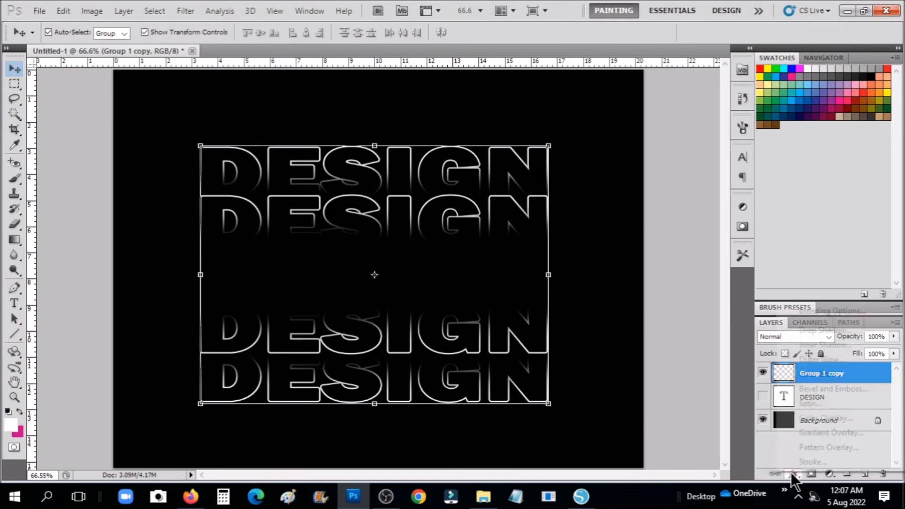
left_click(832, 309)
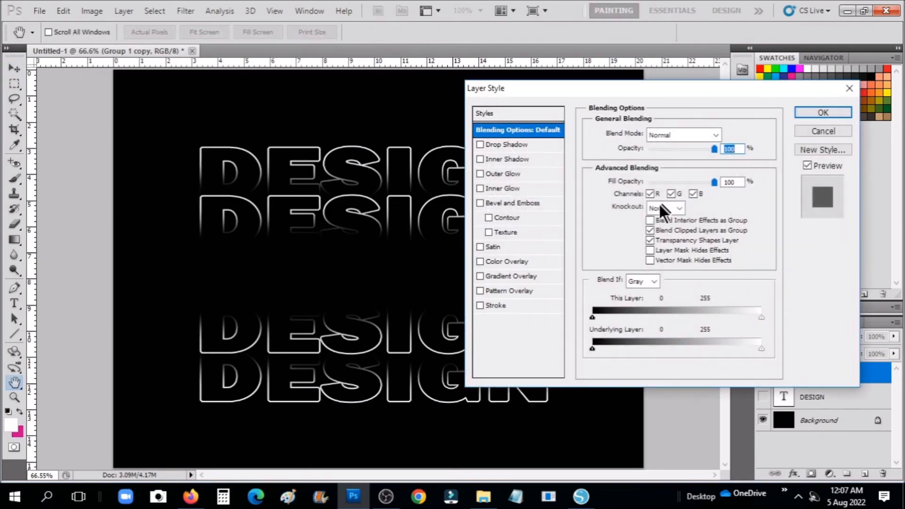
left_click(509, 276)
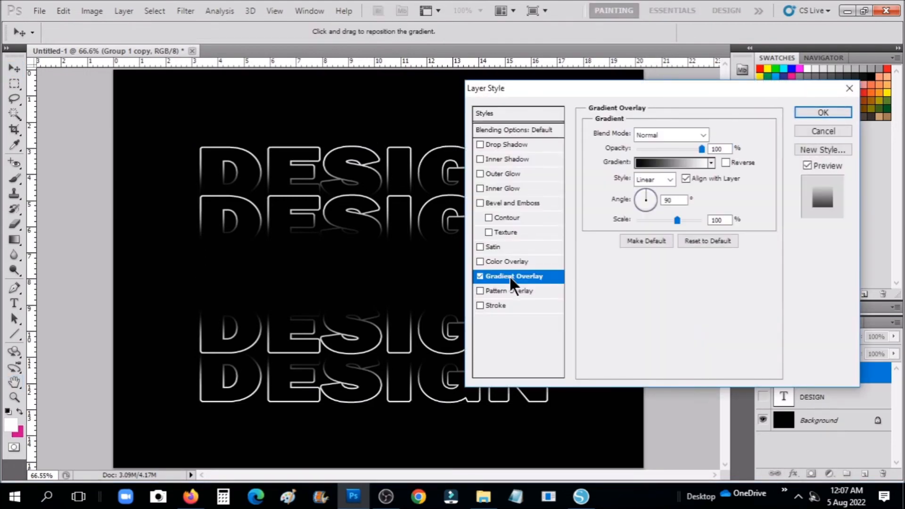
left_click(663, 162)
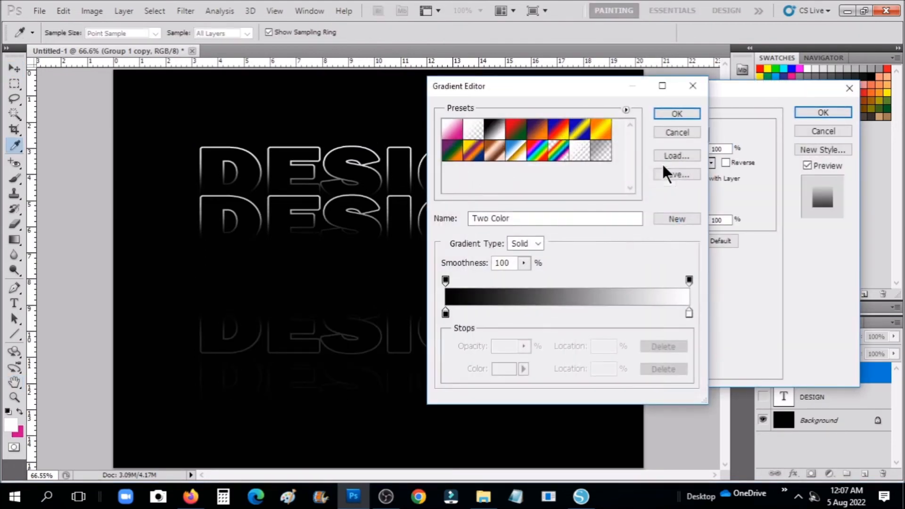
left_click(538, 157)
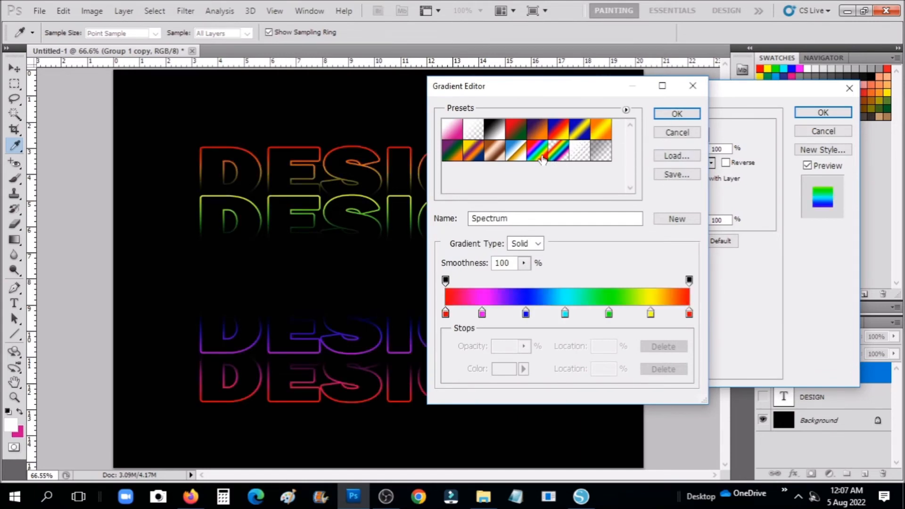
left_click(689, 112)
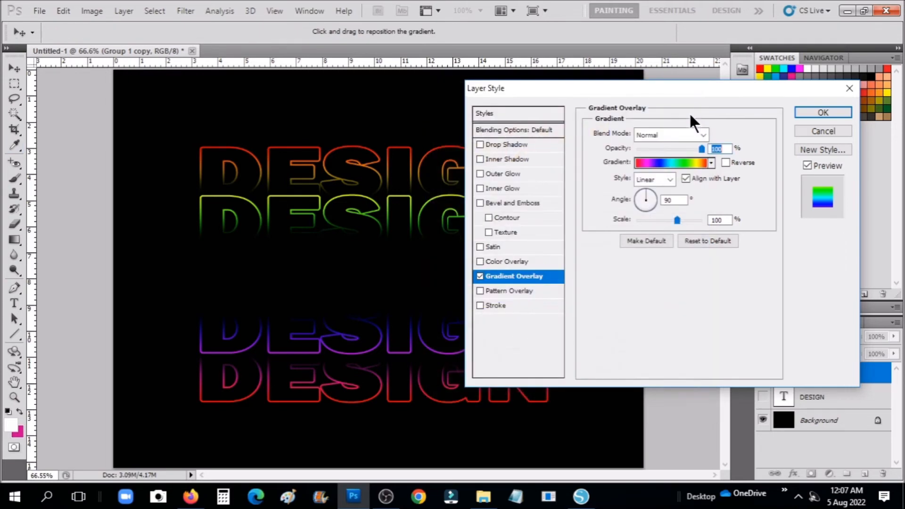
left_click(824, 112)
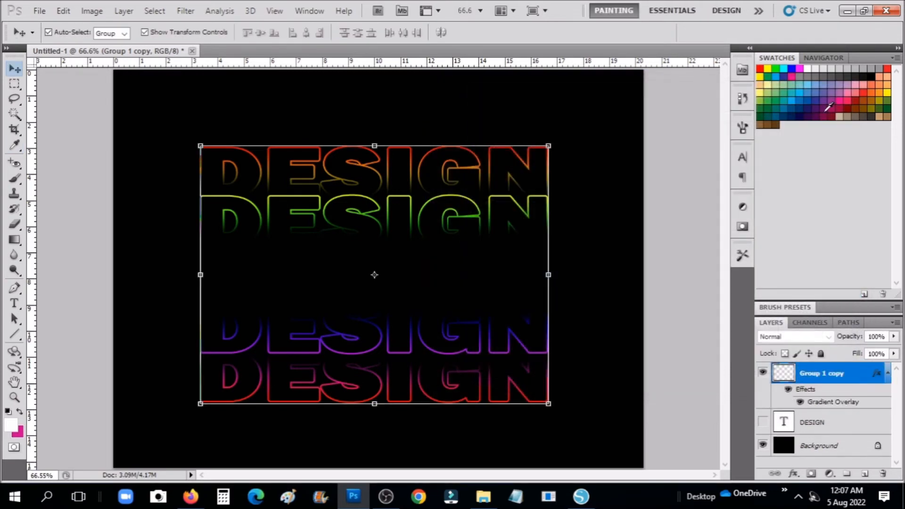
- Show the solid white DESIGN text layer and merge it with the gradient-colored outlines layer
left_click(763, 423)
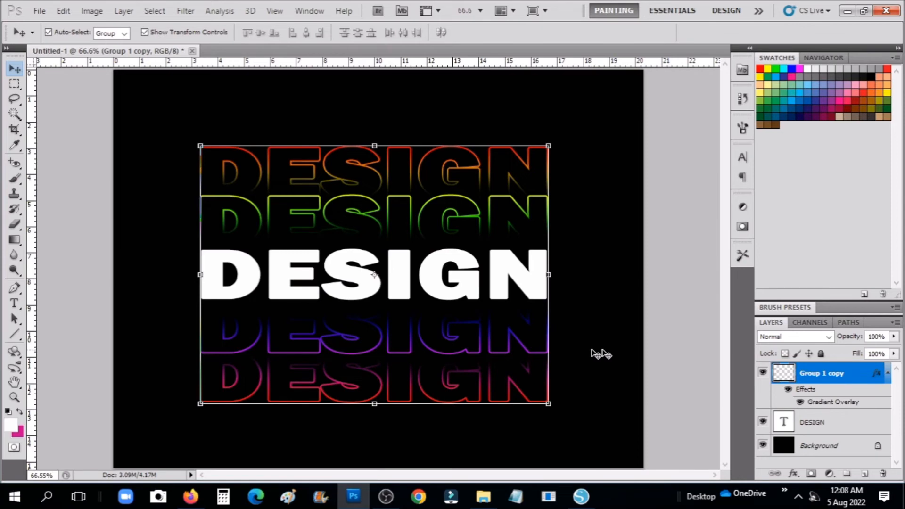
left_click(888, 374)
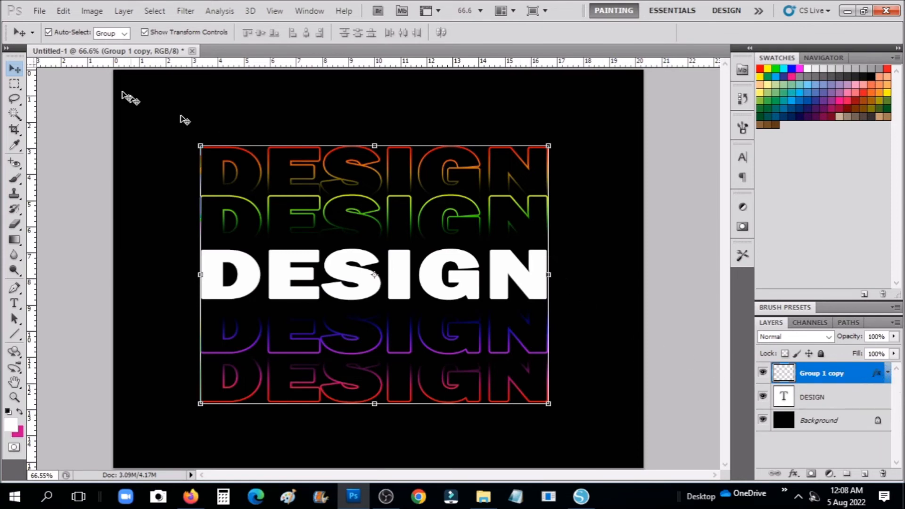
left_click_drag(429, 167, 614, 430)
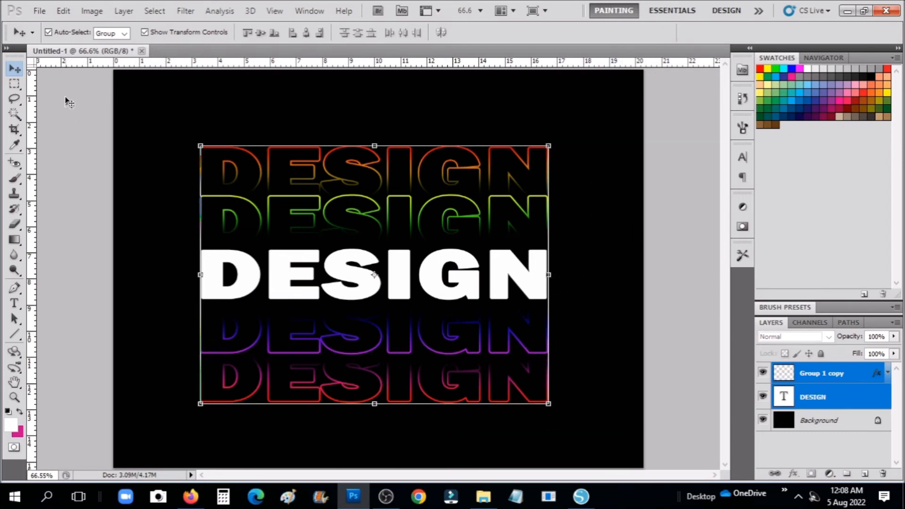
left_click(125, 10)
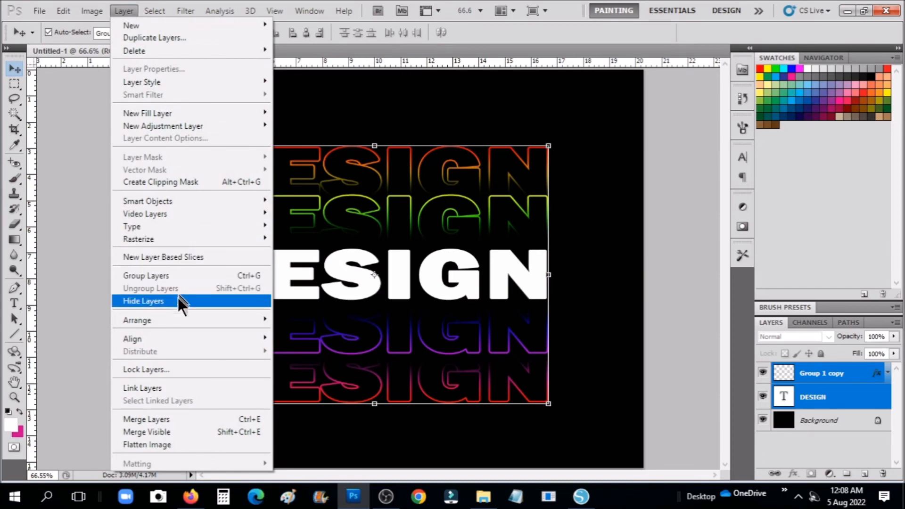
left_click(180, 419)
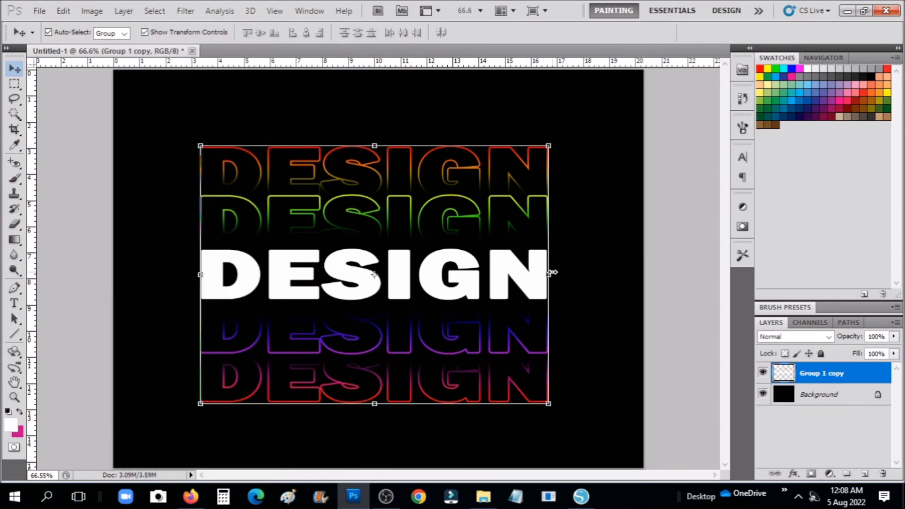
- Scale the merged DESIGN artwork to about 120% width and 92% height, and position it near the canvas centre
left_click_drag(552, 273, 604, 274)
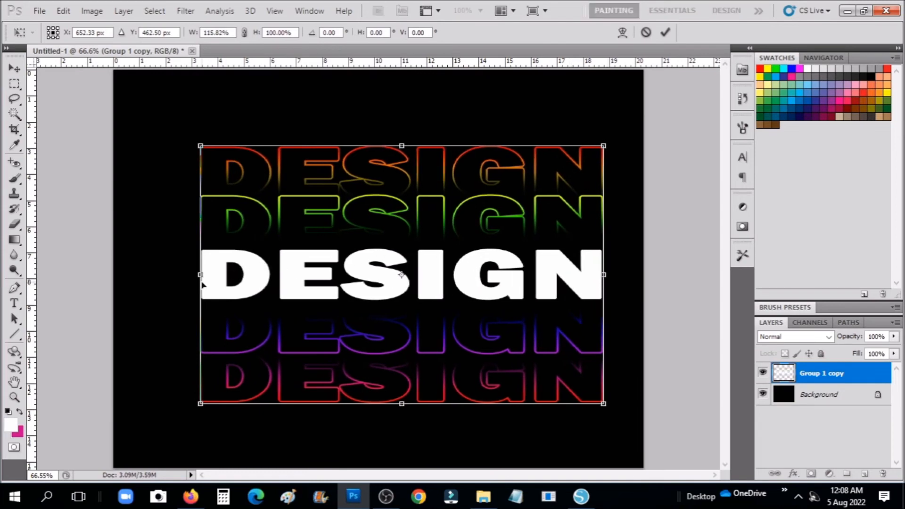
left_click_drag(202, 283, 162, 274)
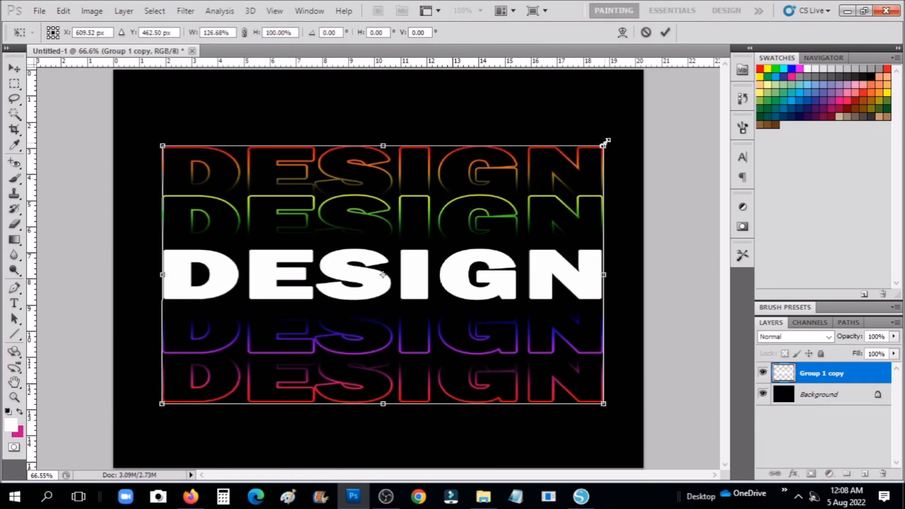
left_click_drag(607, 142, 584, 165)
left_click_drag(520, 228, 527, 216)
left_click(15, 73)
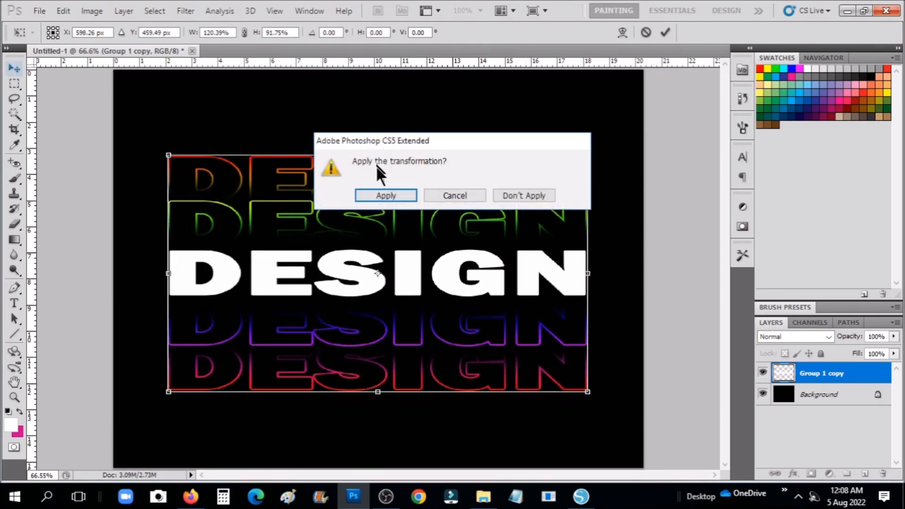
left_click(384, 196)
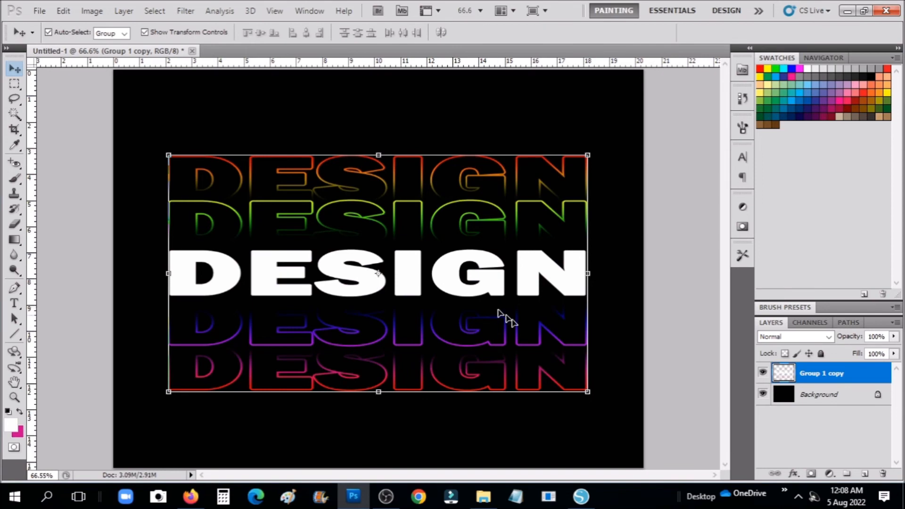
- Add a Hue/Saturation adjustment layer above the merged artwork and set its saturation to +37
scroll(523, 335, "down", 2)
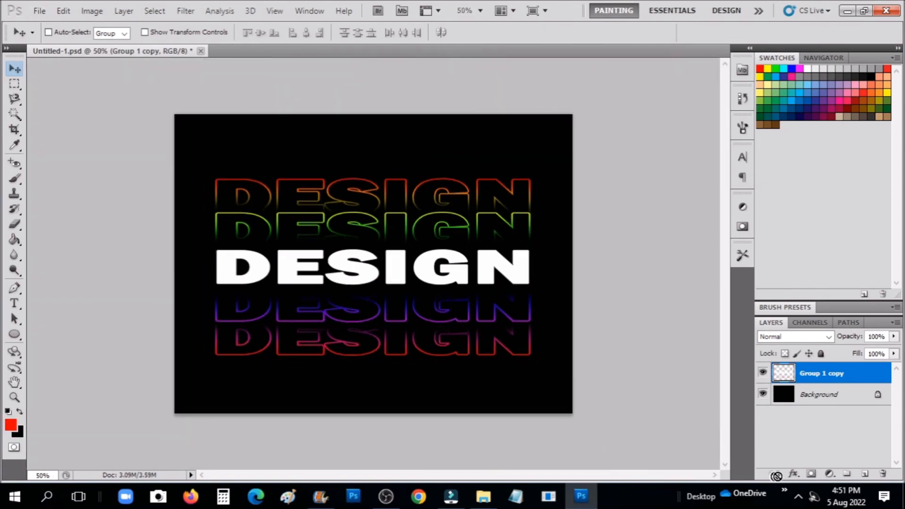
left_click(830, 474)
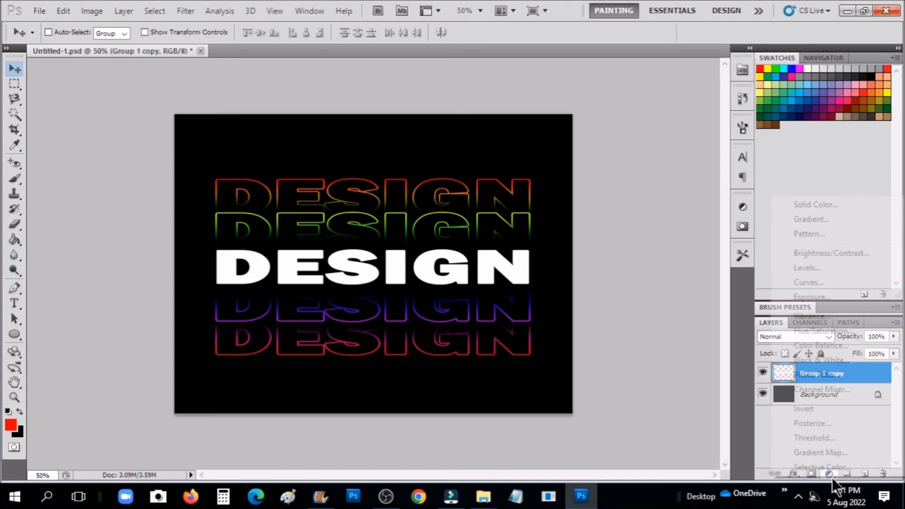
left_click(823, 331)
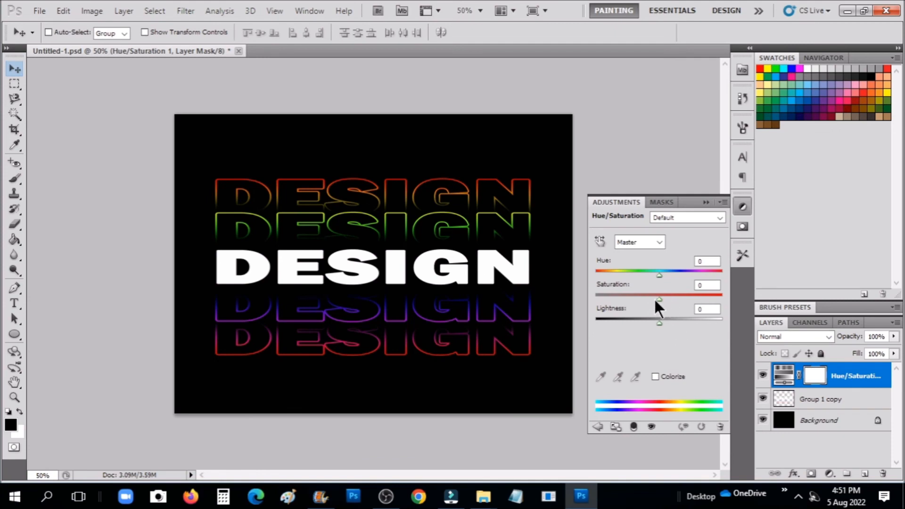
left_click_drag(655, 298, 585, 295)
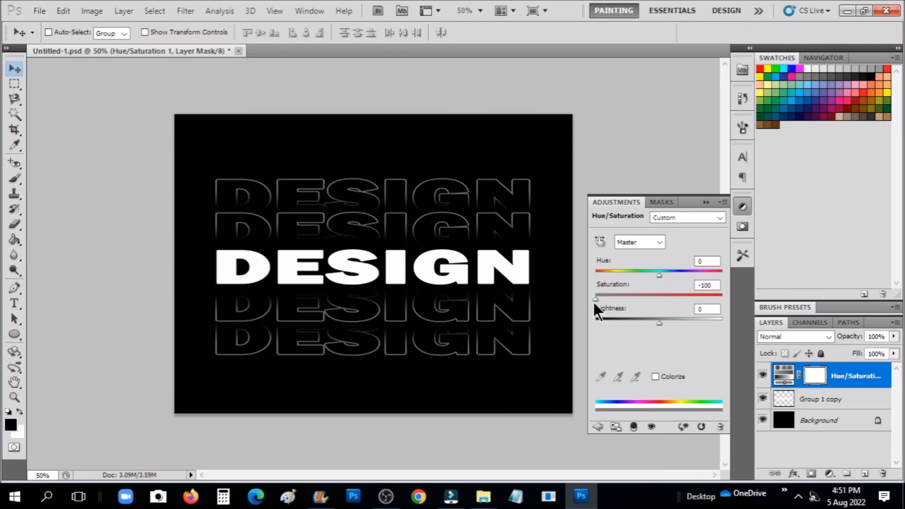
left_click_drag(595, 299, 674, 297)
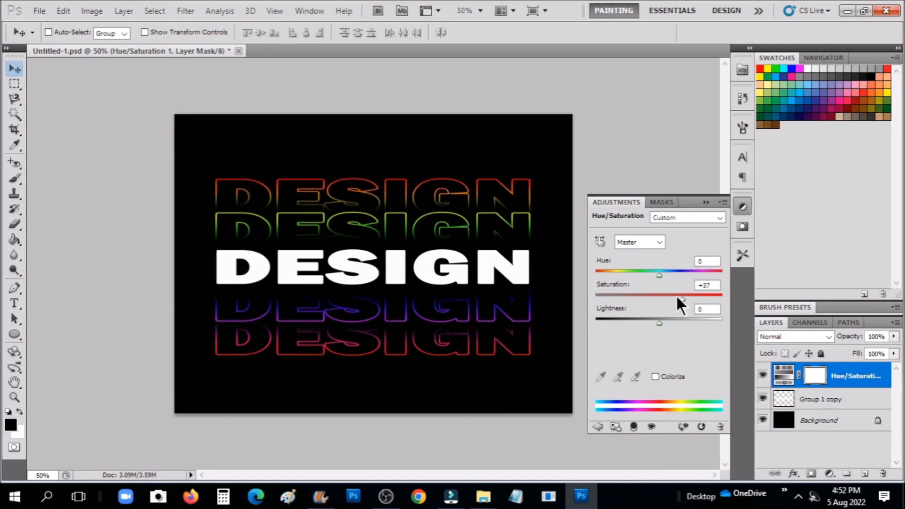
- Shift the adjustment layer's hue to color the upper outlines blue and purple and the lower ones green and teal
left_click_drag(661, 276, 723, 273)
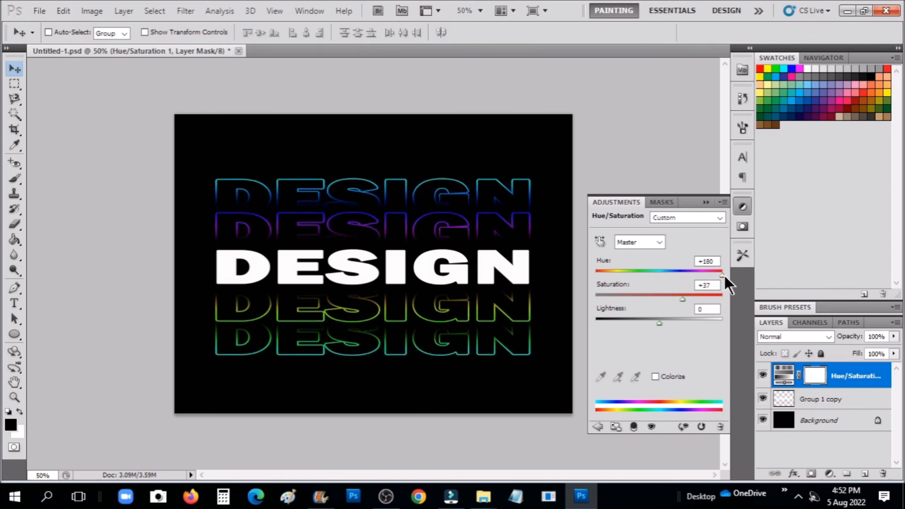
left_click_drag(720, 273, 592, 273)
left_click(706, 203)
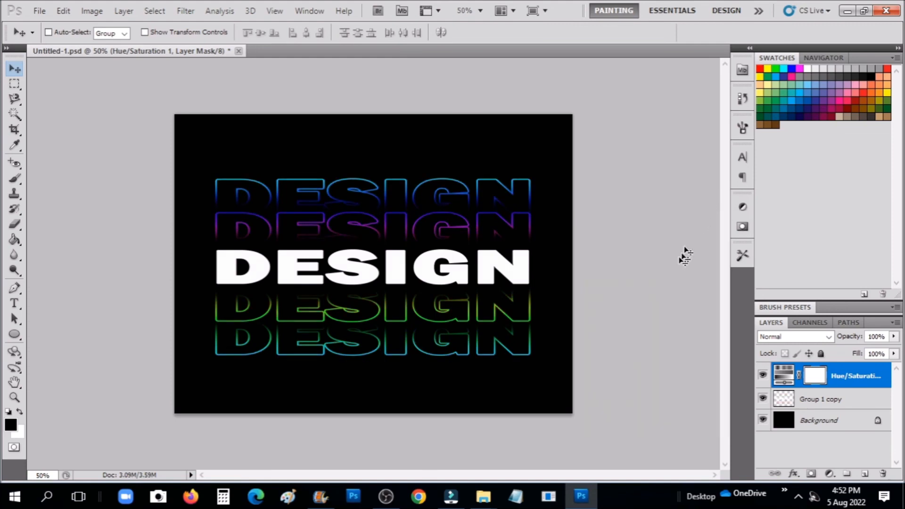